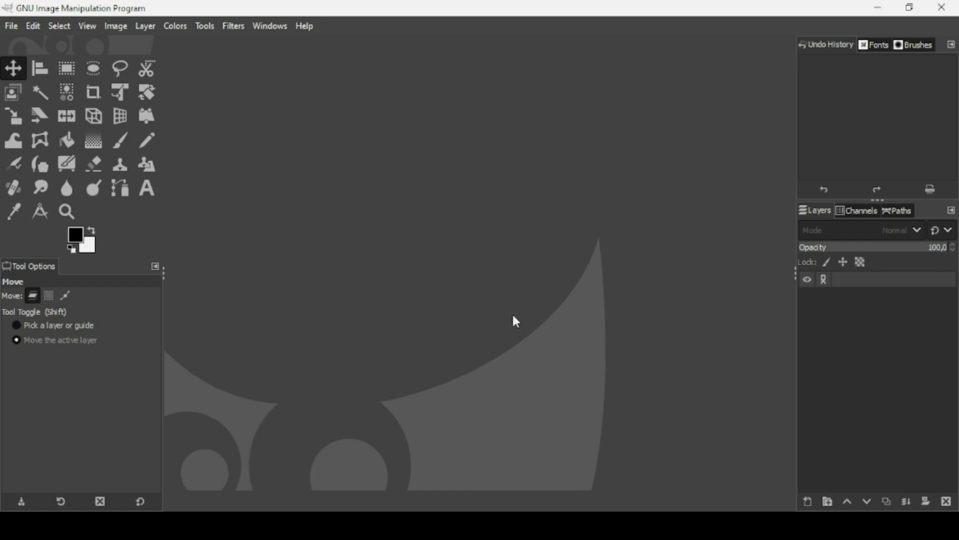
# - Create a new blank landscape image, 1920 × 1080 px
pyautogui.click(11, 26)
pyautogui.click(19, 41)
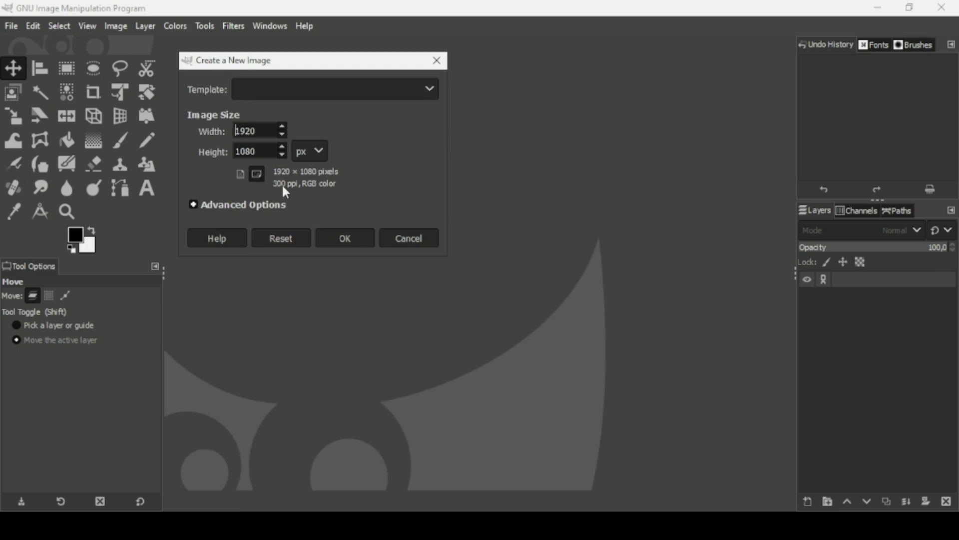
pyautogui.click(360, 239)
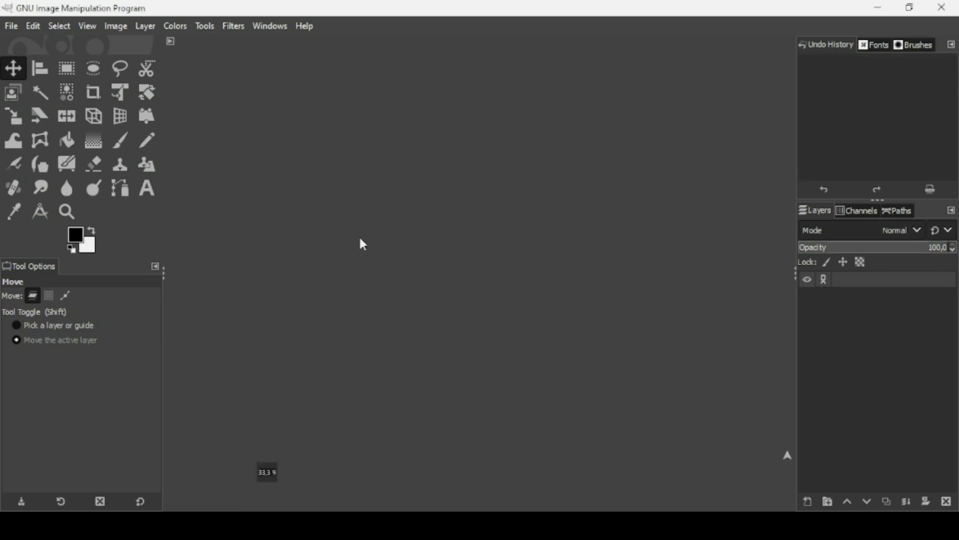
pyautogui.press('-')
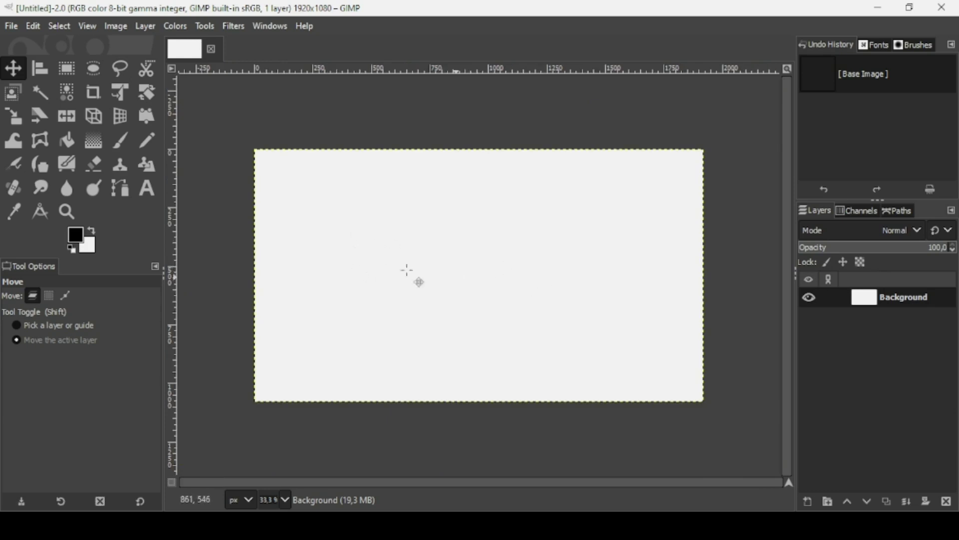
# - Set the background color to red d84d4d and fill the Background layer with it
pyautogui.click(94, 250)
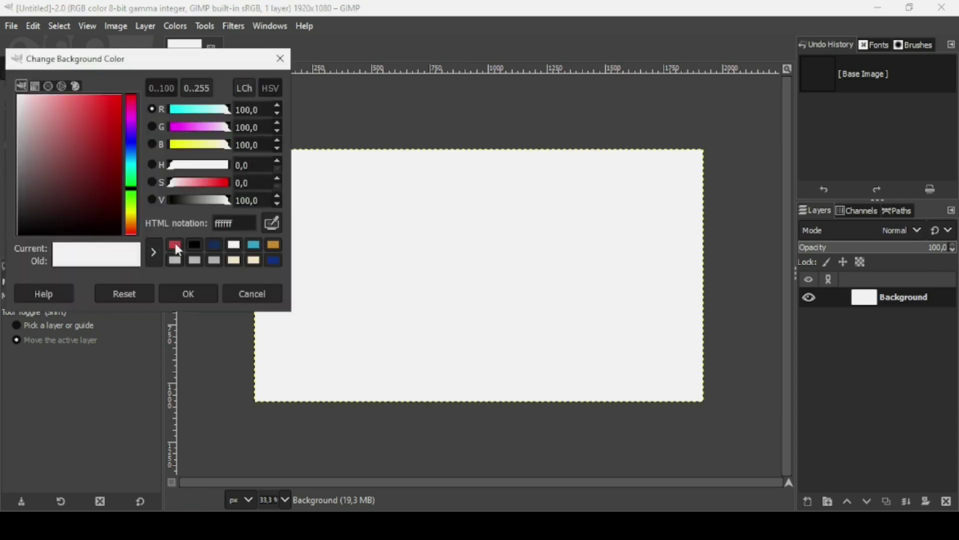
pyautogui.click(176, 246)
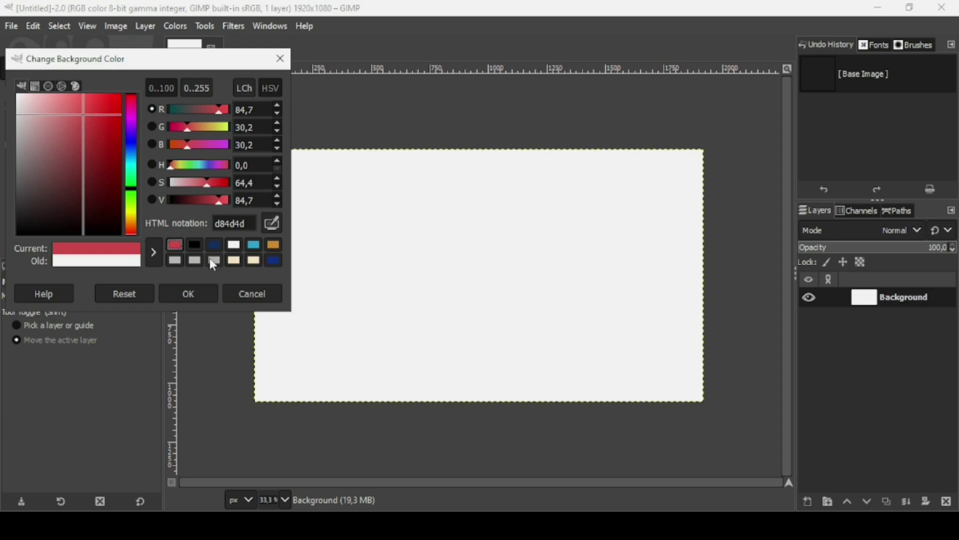
pyautogui.click(199, 292)
pyautogui.moveTo(88, 246); pyautogui.dragTo(510, 264)
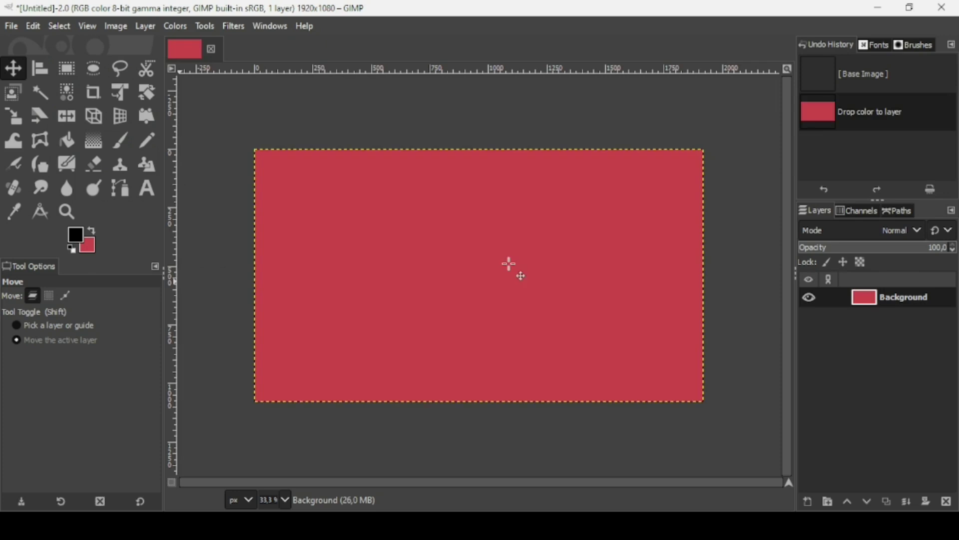
# - Set the foreground color to blue 33abd4
pyautogui.click(77, 235)
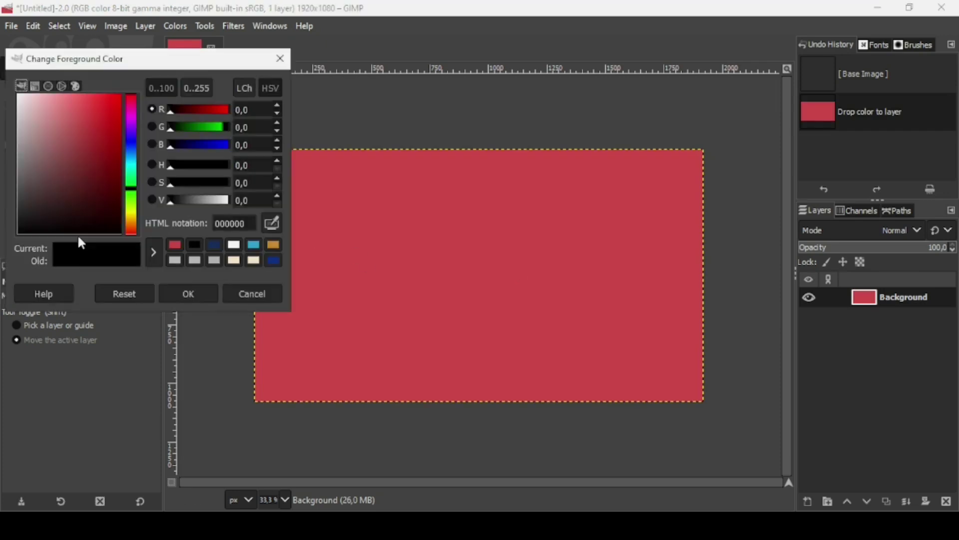
pyautogui.click(255, 245)
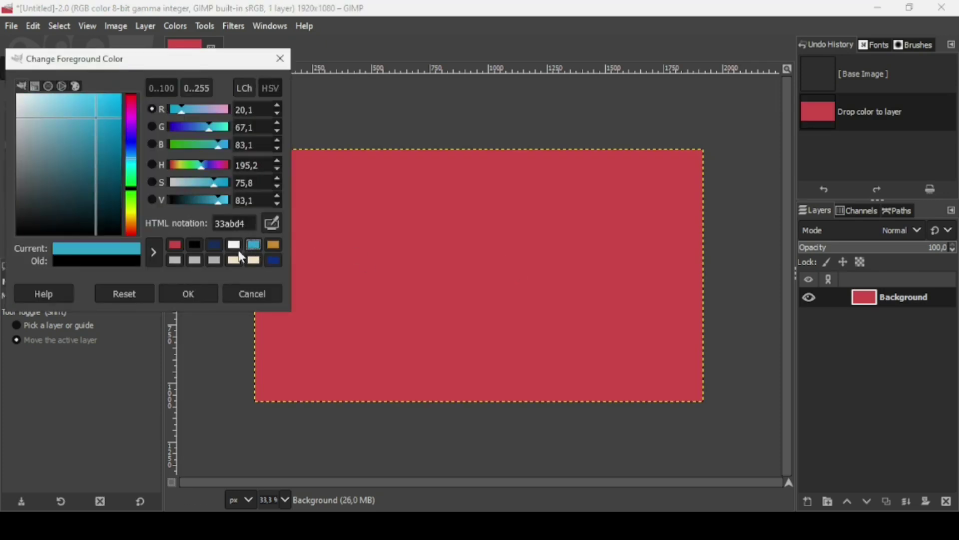
pyautogui.click(199, 295)
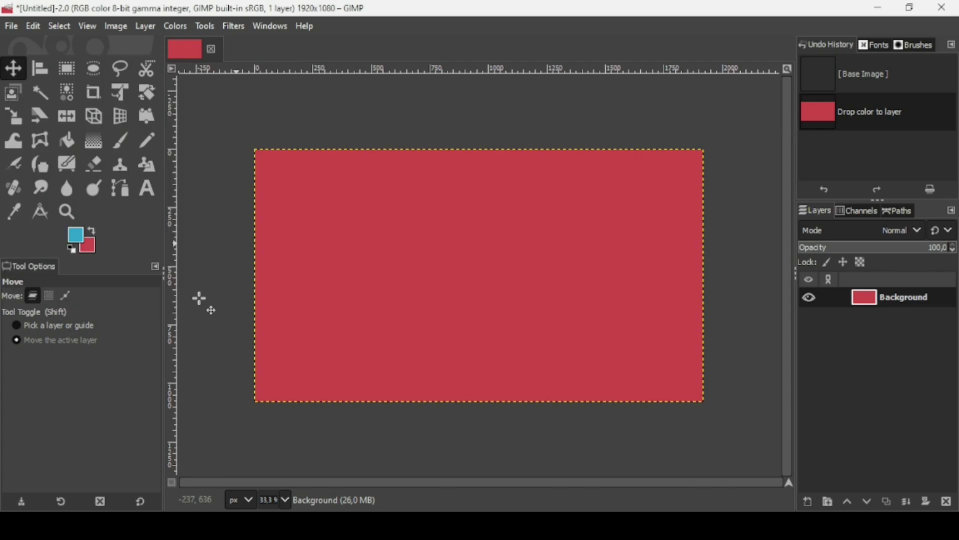
# - Add the text "RETRO" on the canvas in Poppins Bold at 400 px, using the blue foreground color
pyautogui.click(151, 193)
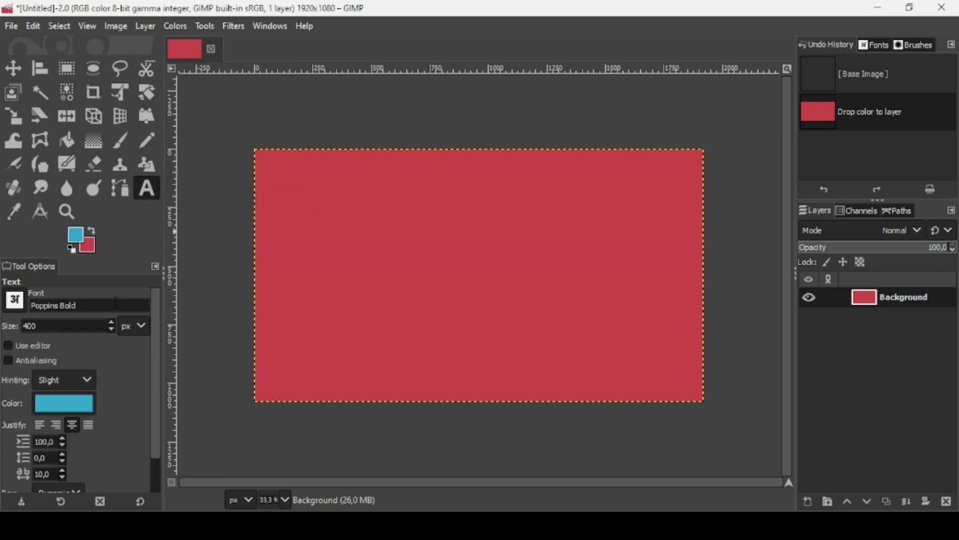
pyautogui.click(378, 239)
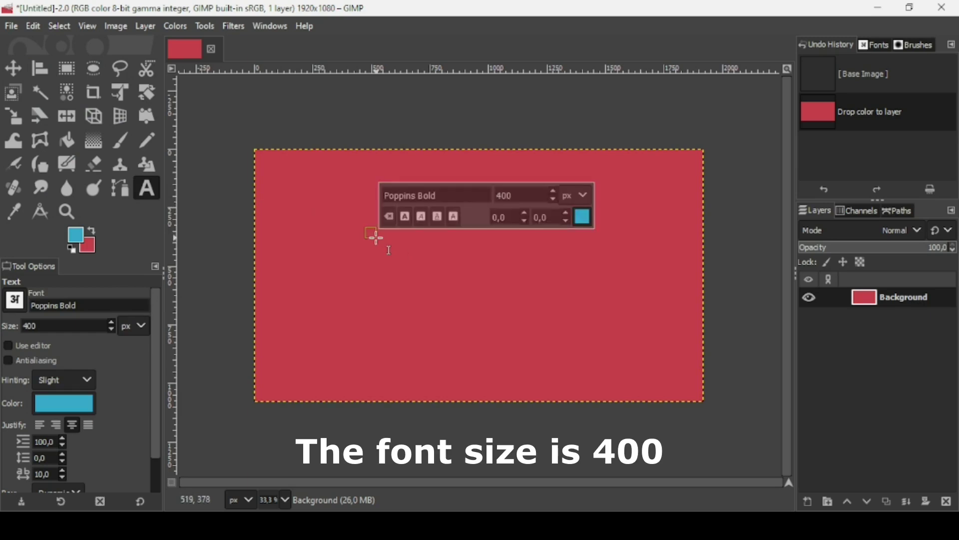
pyautogui.write('RETRO')
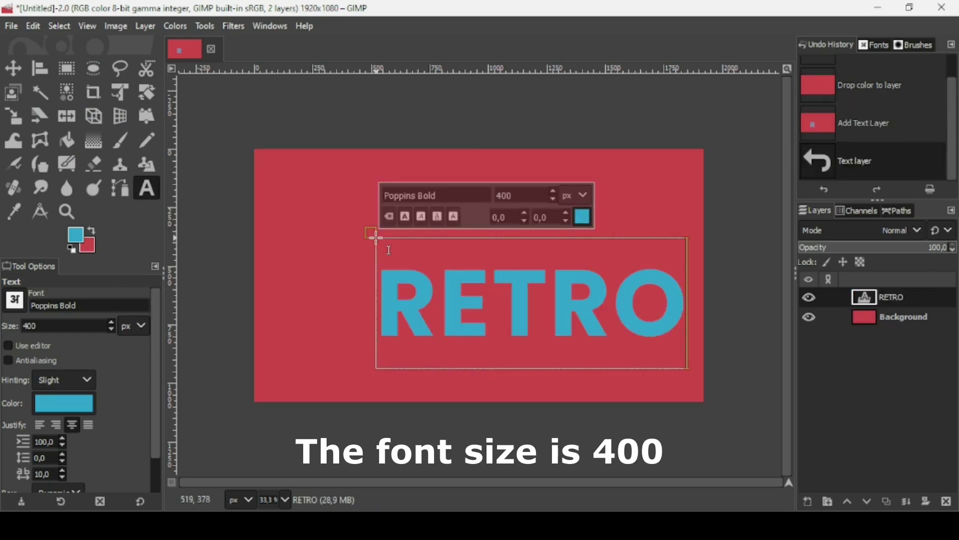
pyautogui.hotkey('ctrl', 'a')
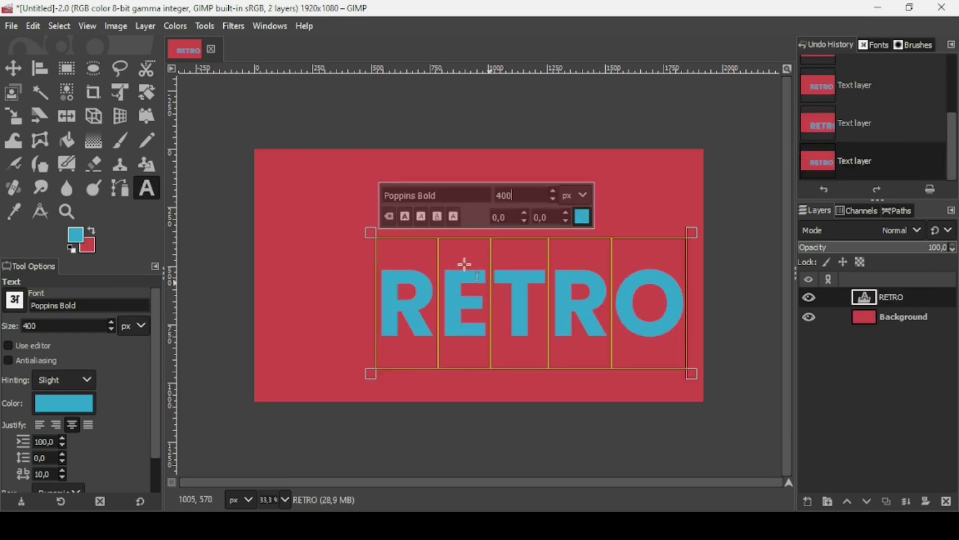
# - Center the RETRO text layer horizontally and vertically relative to the image
pyautogui.click(48, 69)
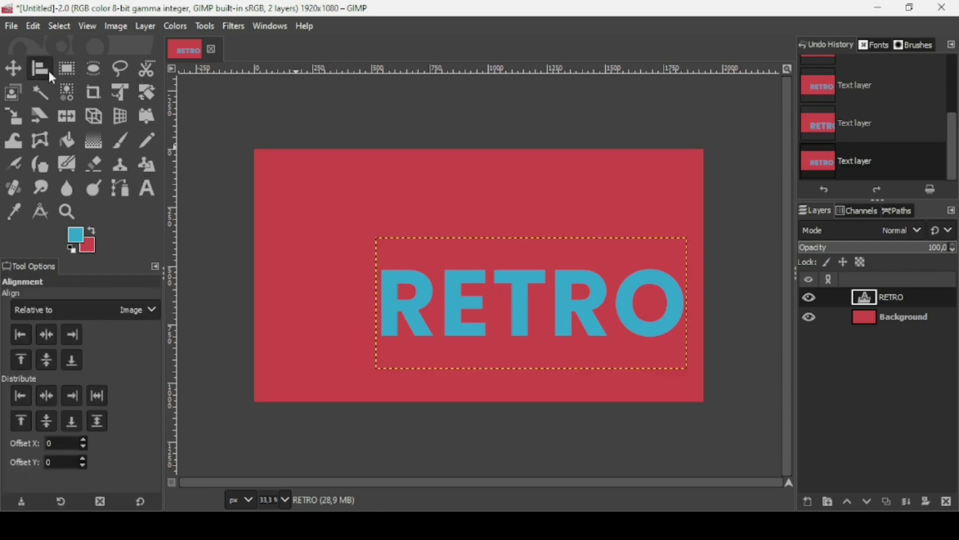
pyautogui.click(560, 306)
pyautogui.click(43, 340)
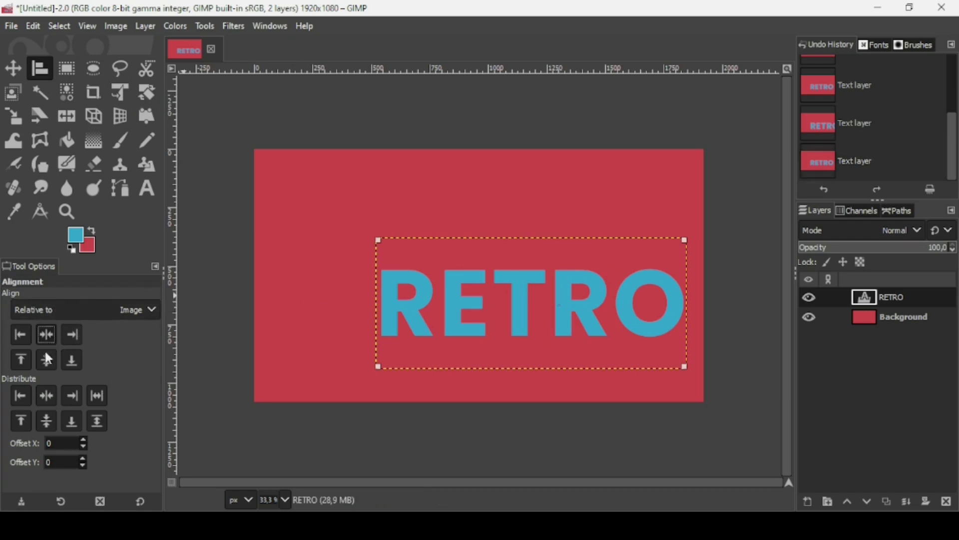
pyautogui.click(46, 361)
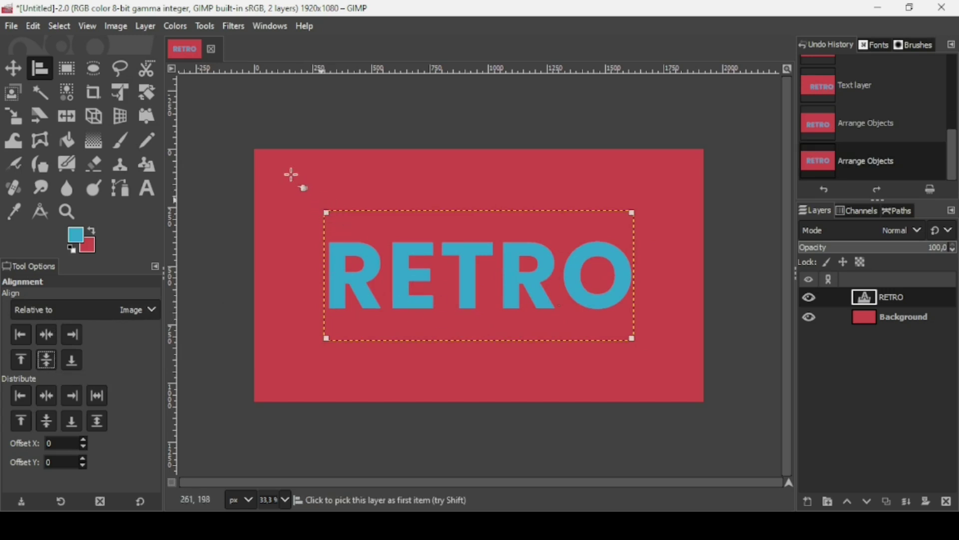
pyautogui.click(14, 72)
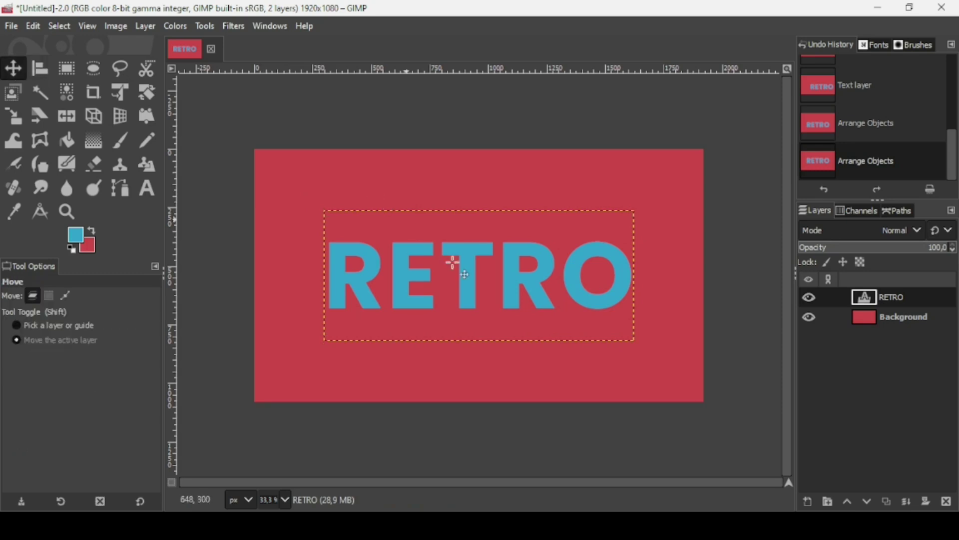
# - Create a path from the RETRO text and hide the text layer
pyautogui.rightClick(872, 304)
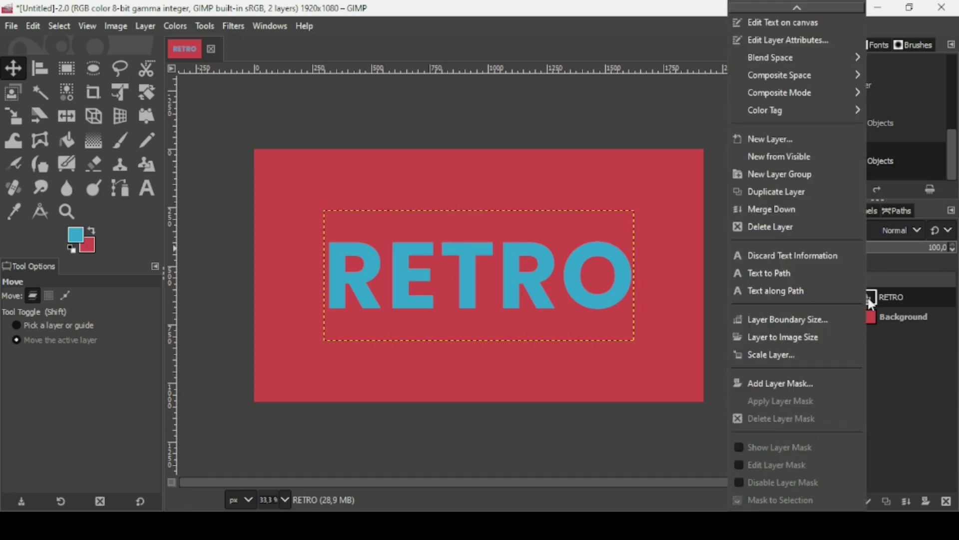
pyautogui.click(815, 278)
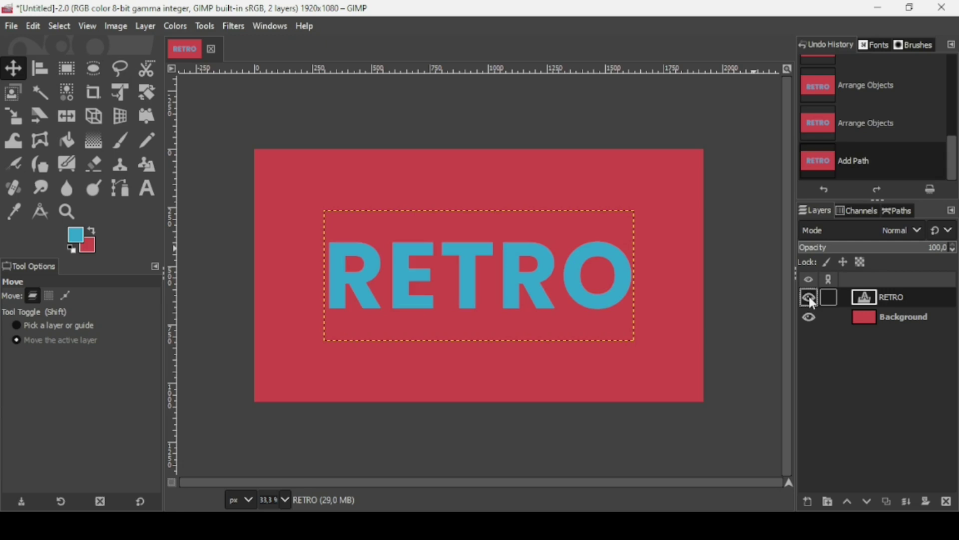
pyautogui.click(810, 298)
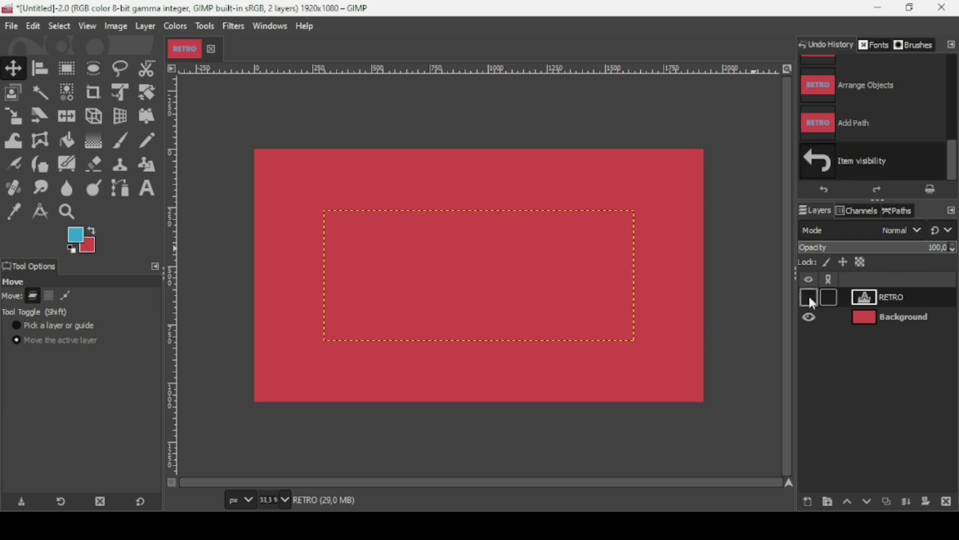
# - Add a new 1920 × 1080 px transparent layer and activate the RETRO path for editing with the Paths tool
pyautogui.click(810, 503)
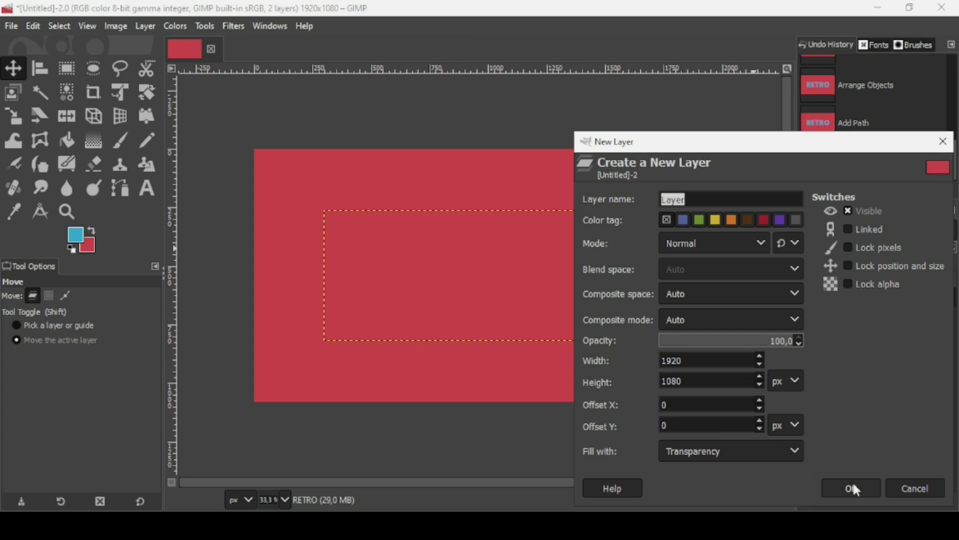
pyautogui.click(852, 489)
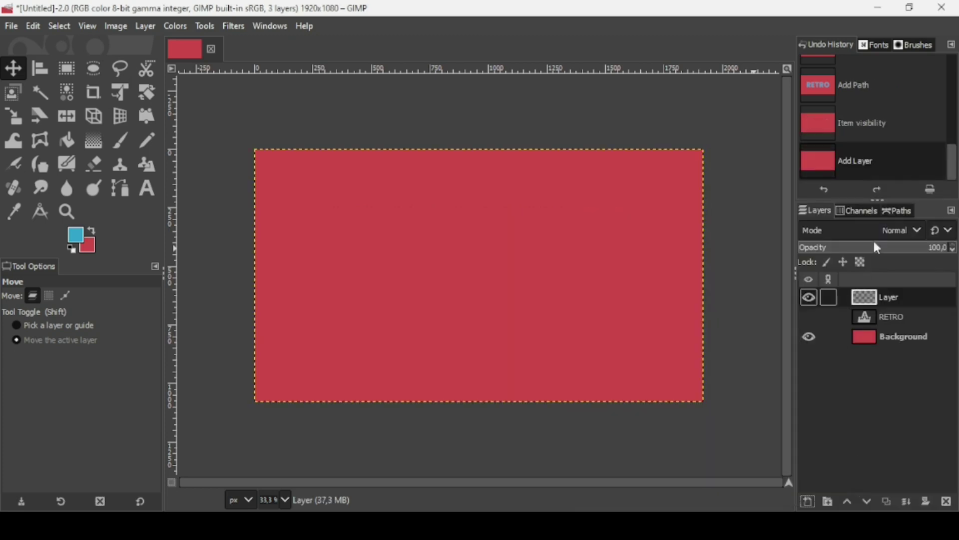
pyautogui.click(893, 214)
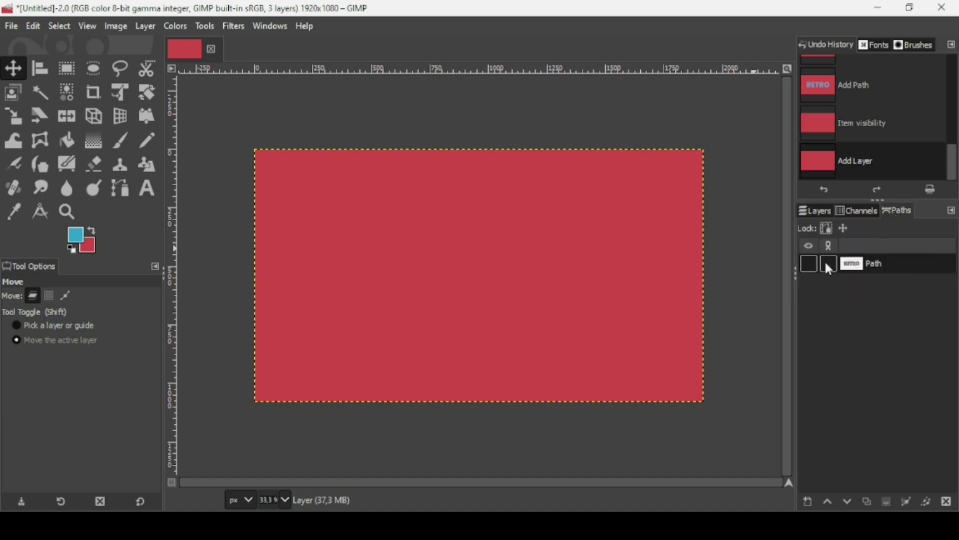
pyautogui.click(810, 264)
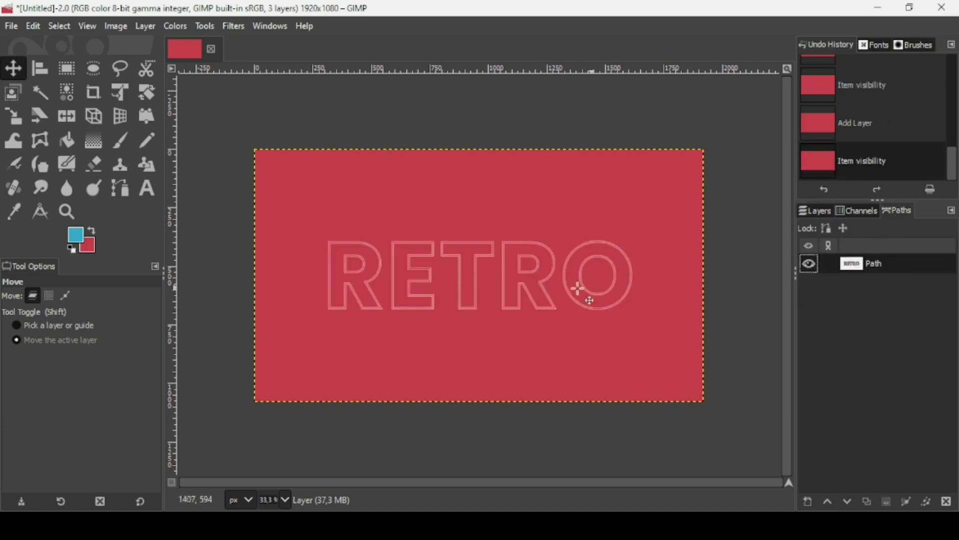
pyautogui.click(812, 263)
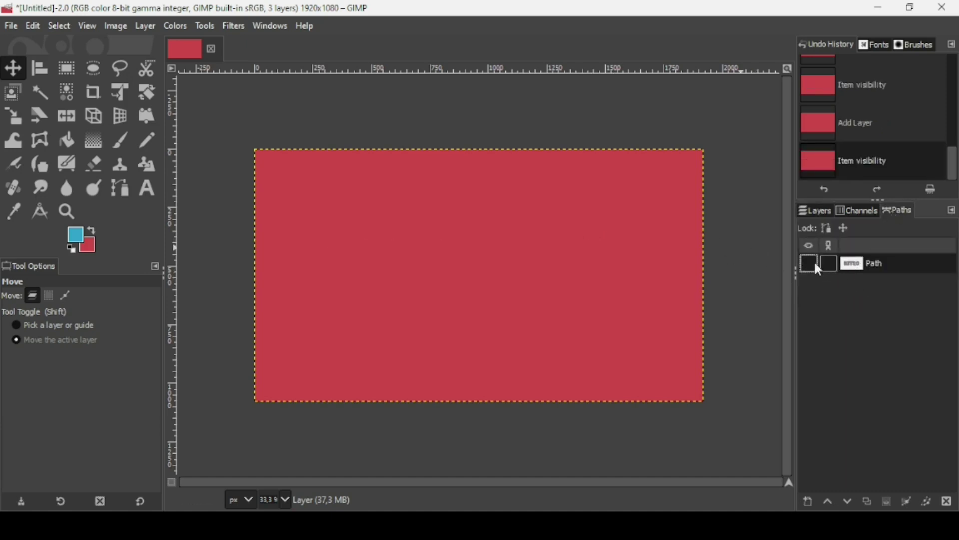
pyautogui.doubleClick(865, 268)
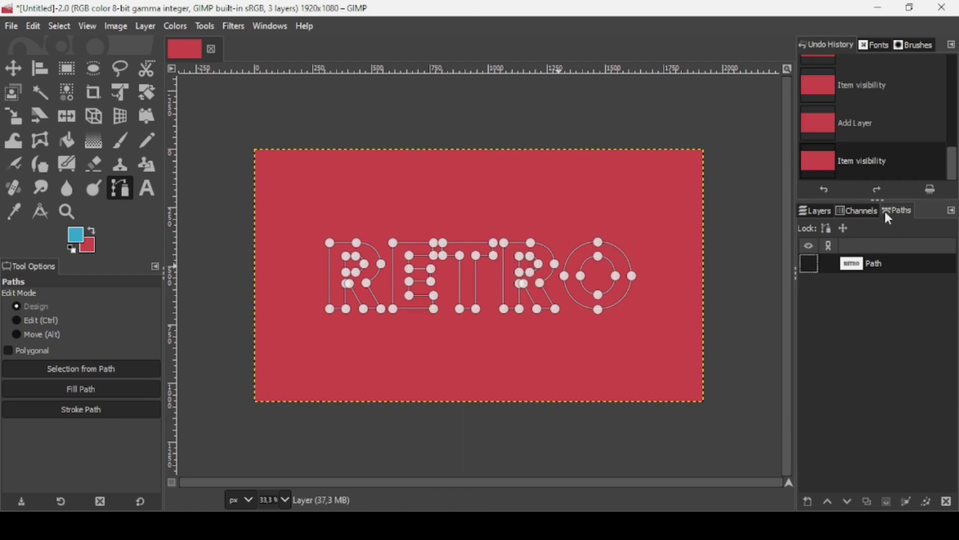
# - Fill the RETRO path on the new layer with the solid blue foreground color, with antialiasing on
pyautogui.click(823, 210)
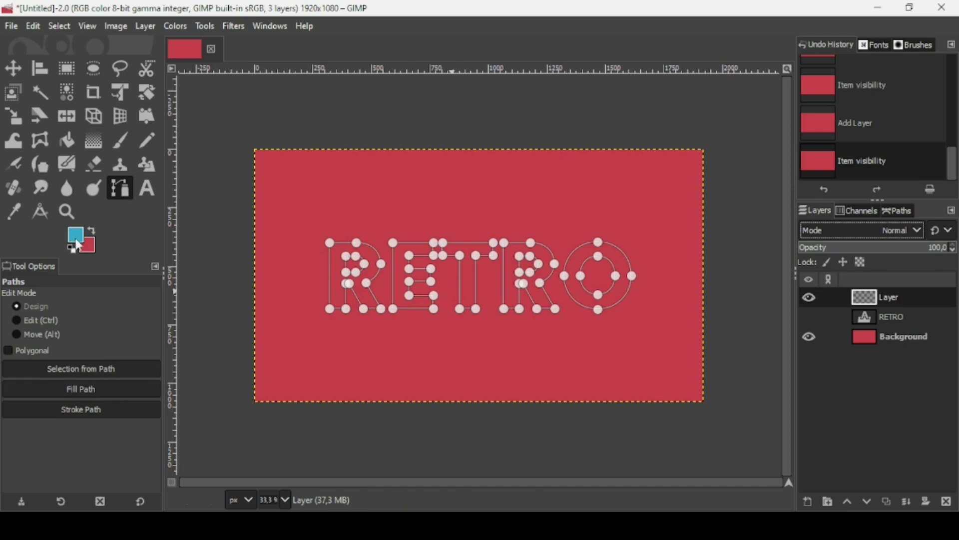
pyautogui.click(122, 390)
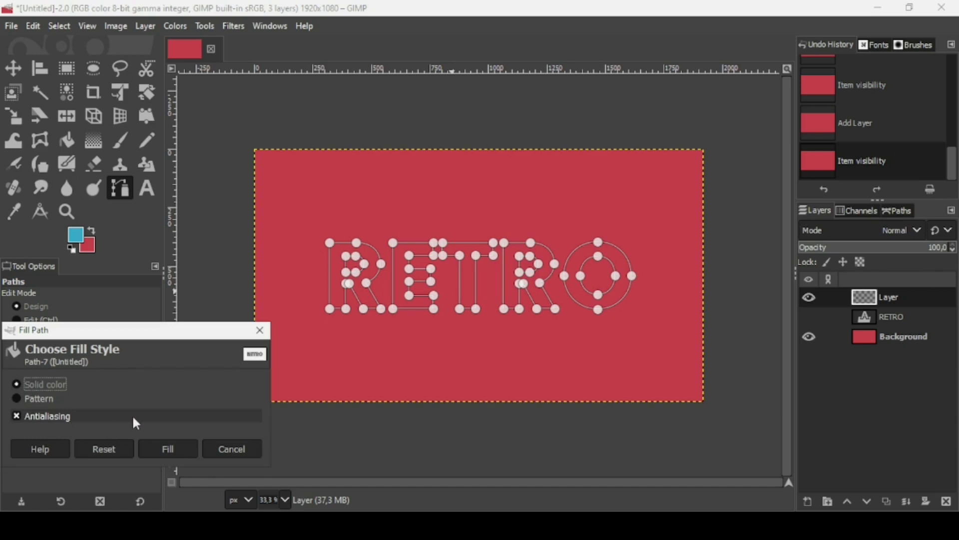
pyautogui.click(168, 447)
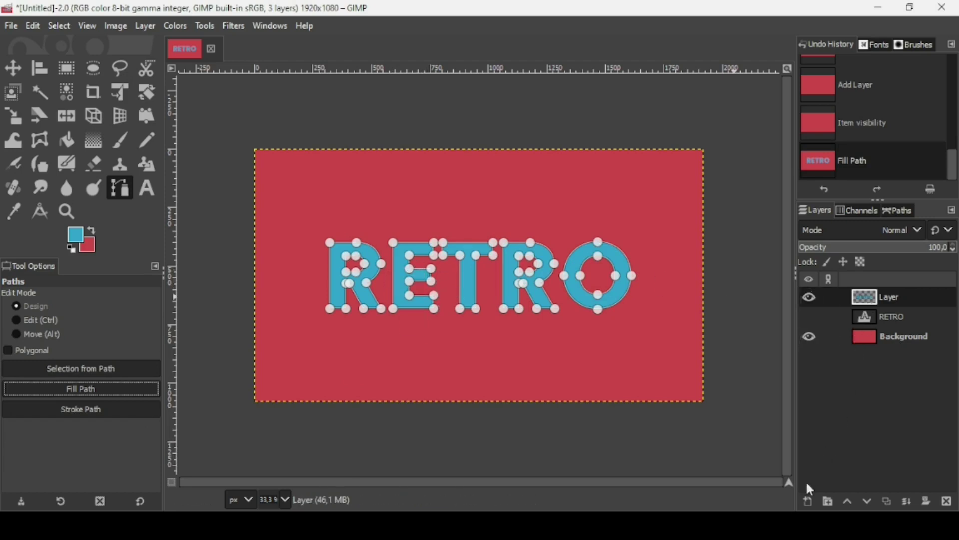
# - Add another transparent layer above the filled lettering, and change the active colors to a white ffffff foreground and blue background
pyautogui.click(809, 502)
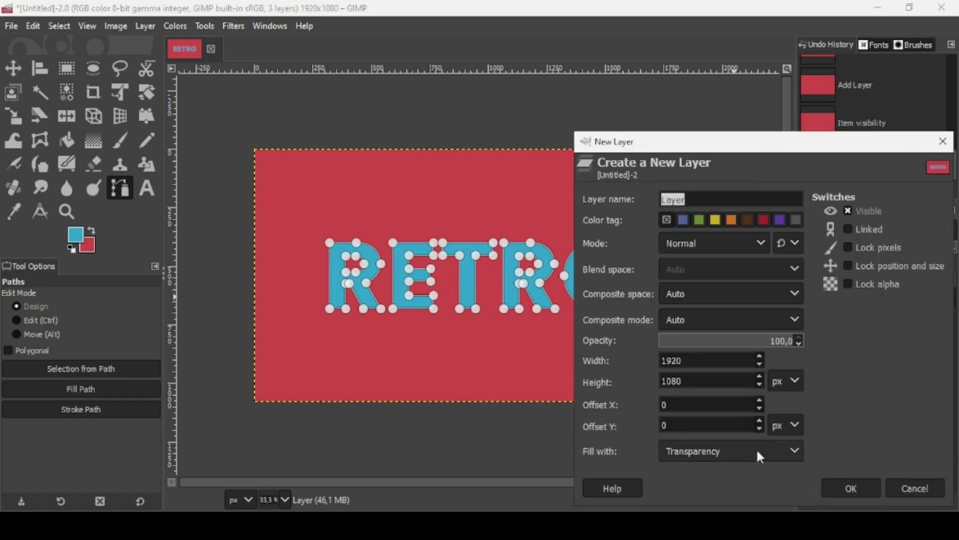
pyautogui.click(844, 488)
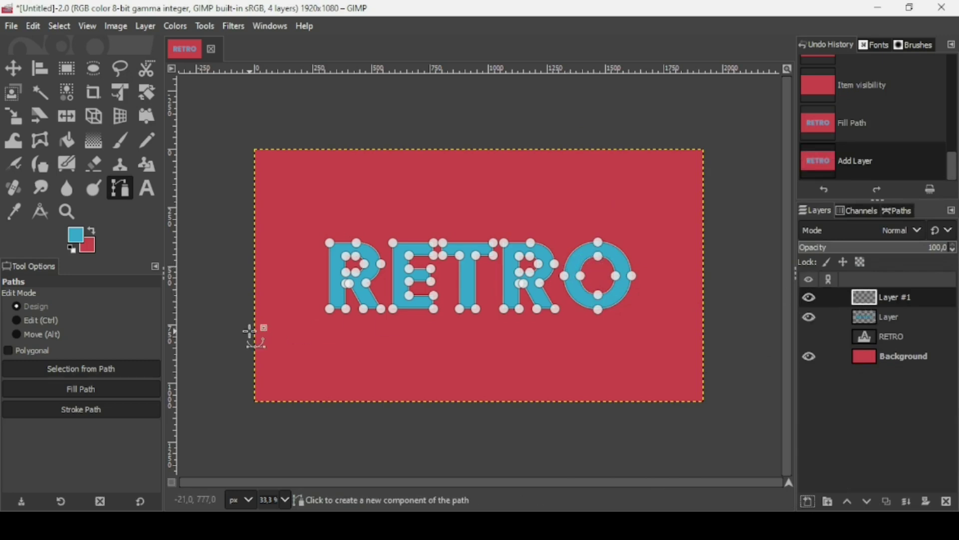
pyautogui.click(93, 231)
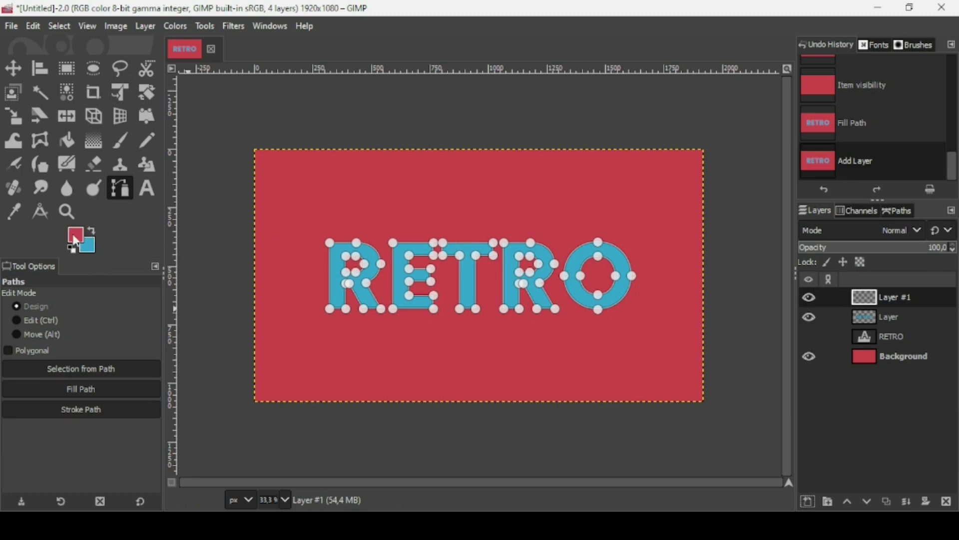
pyautogui.click(76, 236)
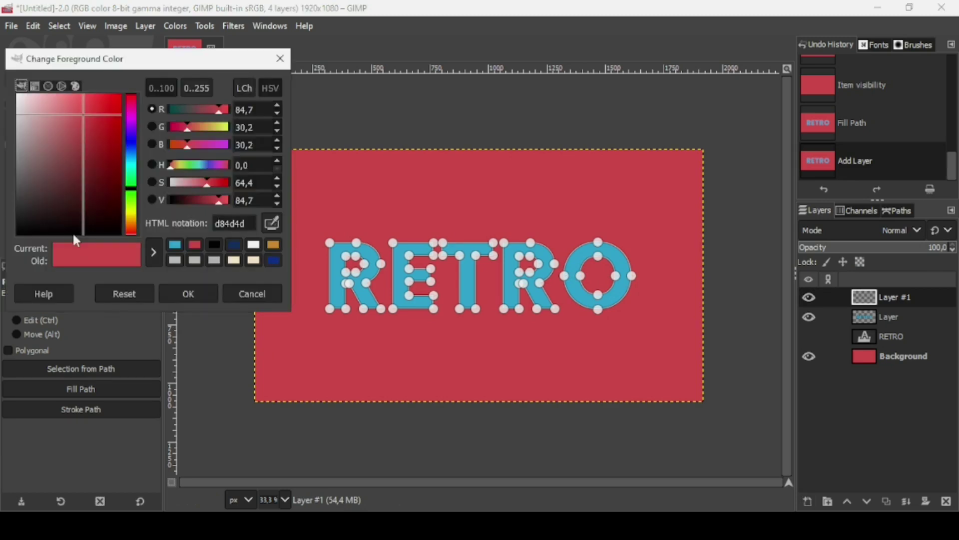
pyautogui.moveTo(65, 152); pyautogui.dragTo(18, 95)
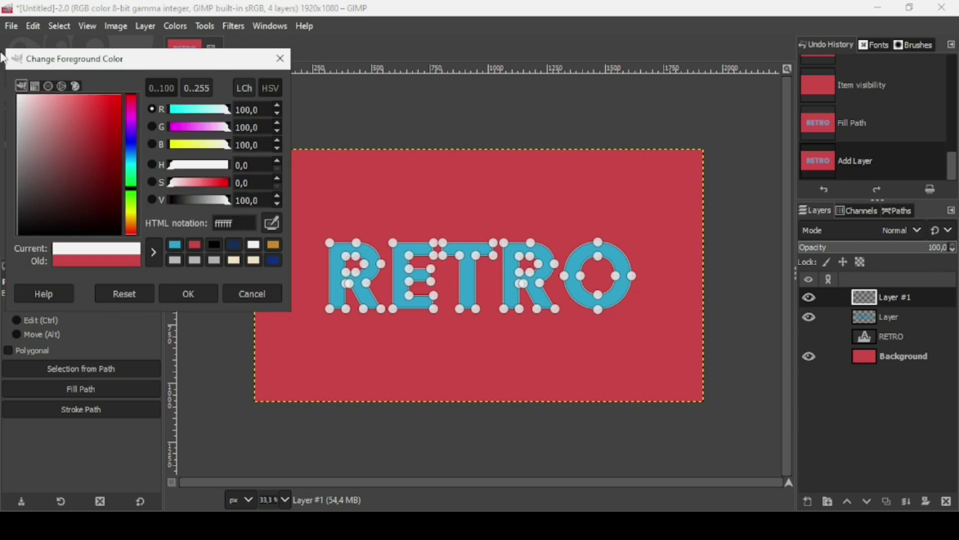
pyautogui.click(189, 295)
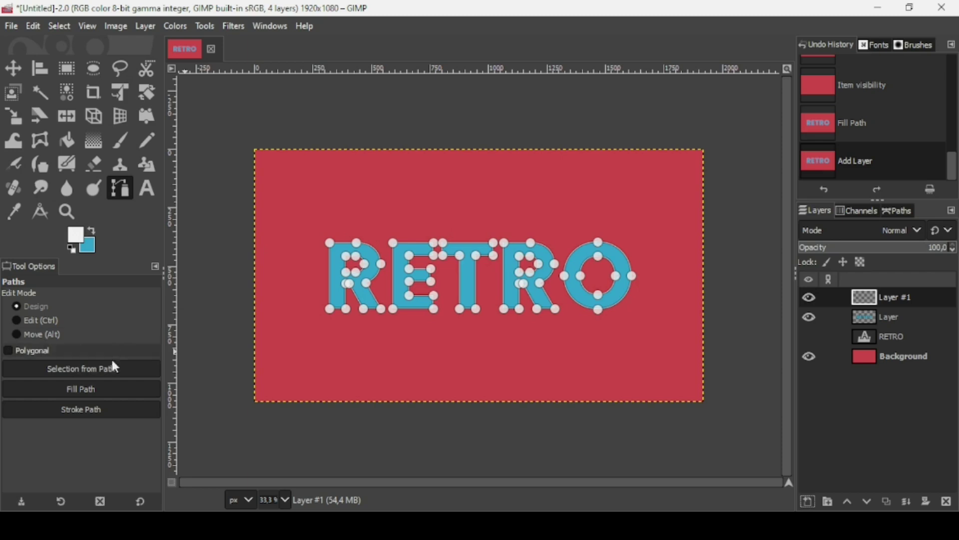
# - Stroke the RETRO path with a 10 px solid white line on the active layer, and add another transparent 1920 × 1080 px layer above it
pyautogui.click(104, 407)
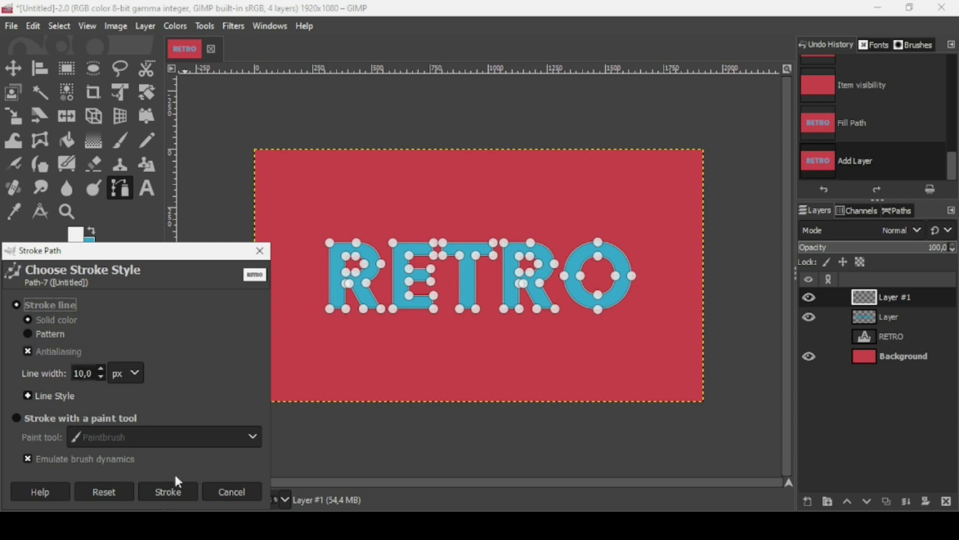
pyautogui.click(184, 497)
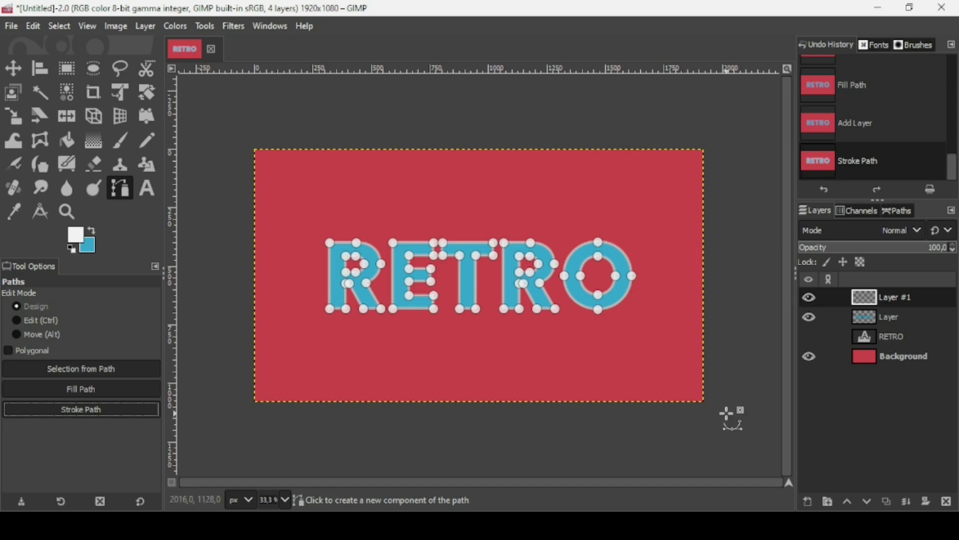
pyautogui.click(810, 502)
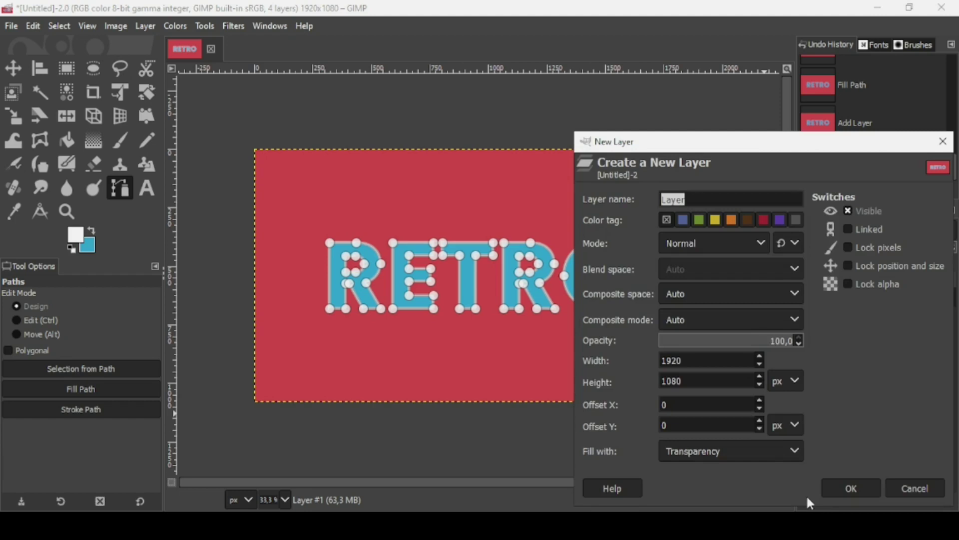
pyautogui.click(855, 488)
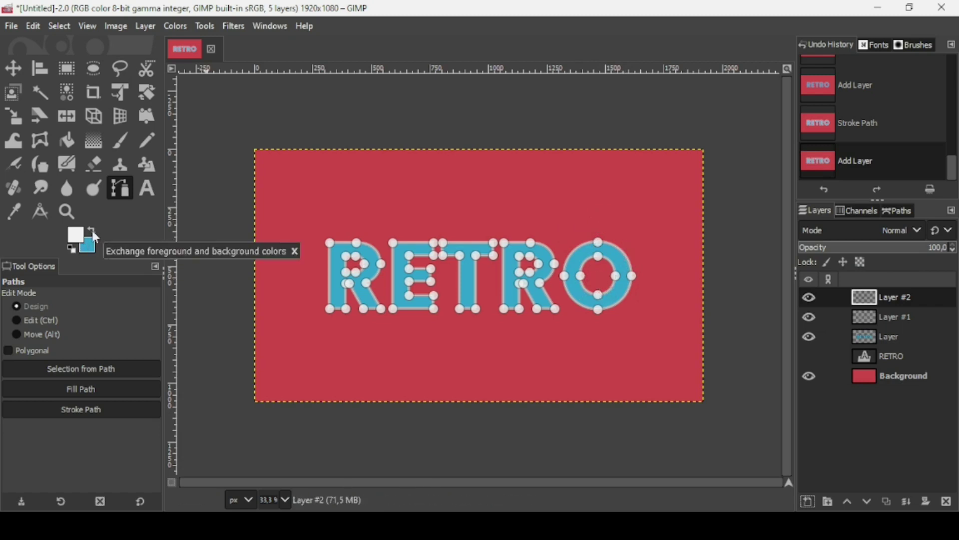
# - Change the foreground color to dark blue 133263 and stroke the RETRO path on the new layer with a 10 px solid line
pyautogui.click(79, 241)
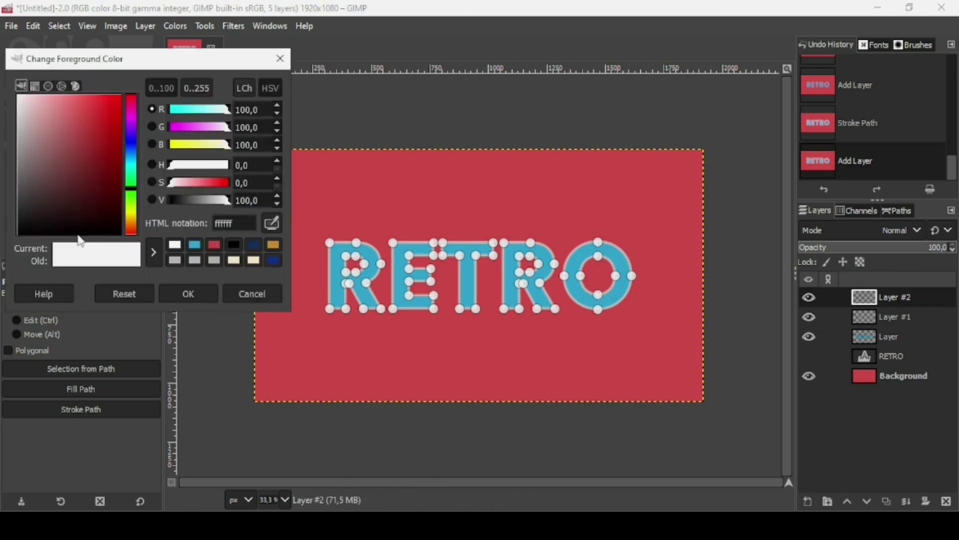
pyautogui.click(254, 245)
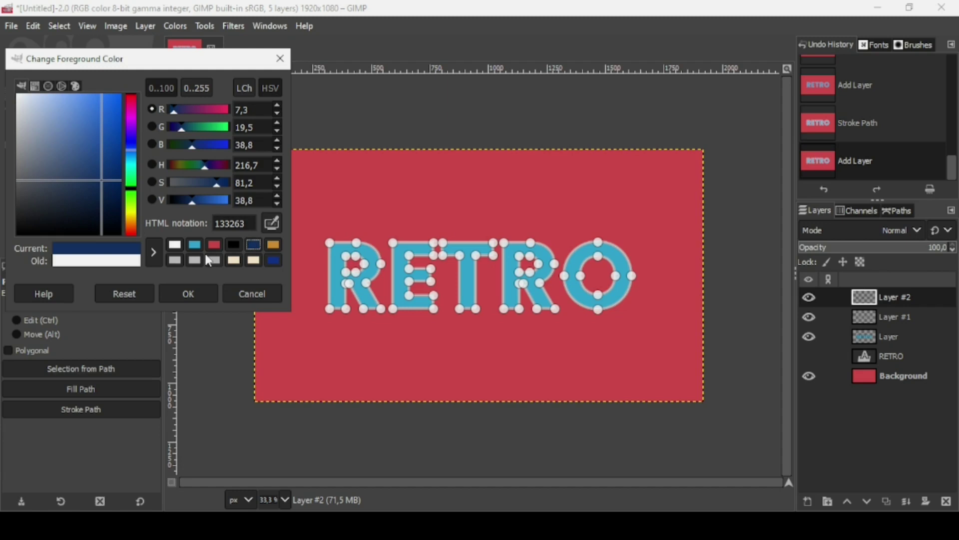
pyautogui.click(190, 293)
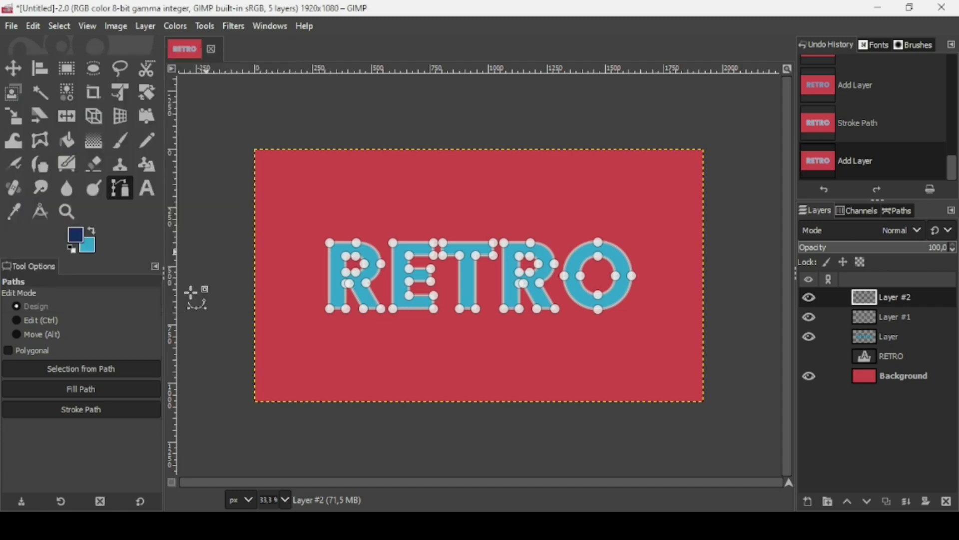
pyautogui.click(125, 404)
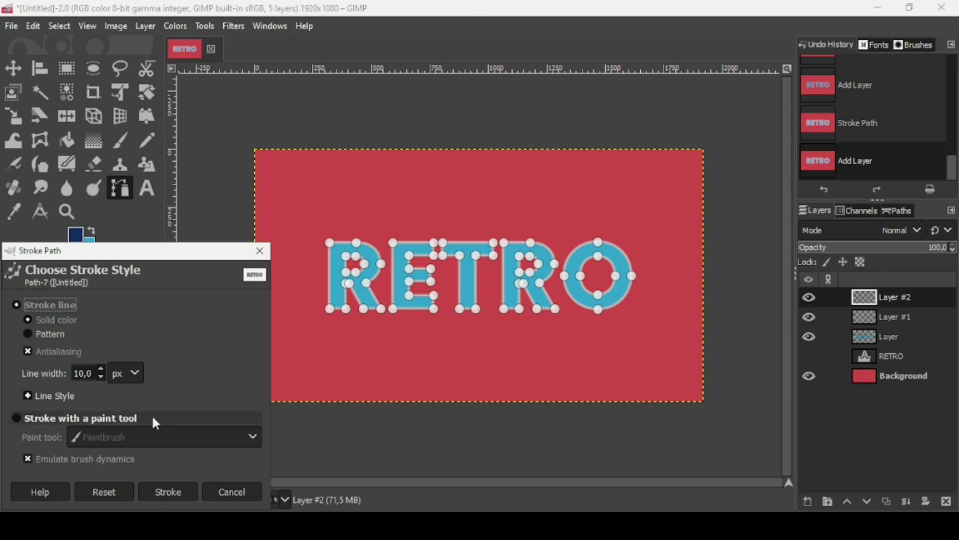
pyautogui.click(189, 491)
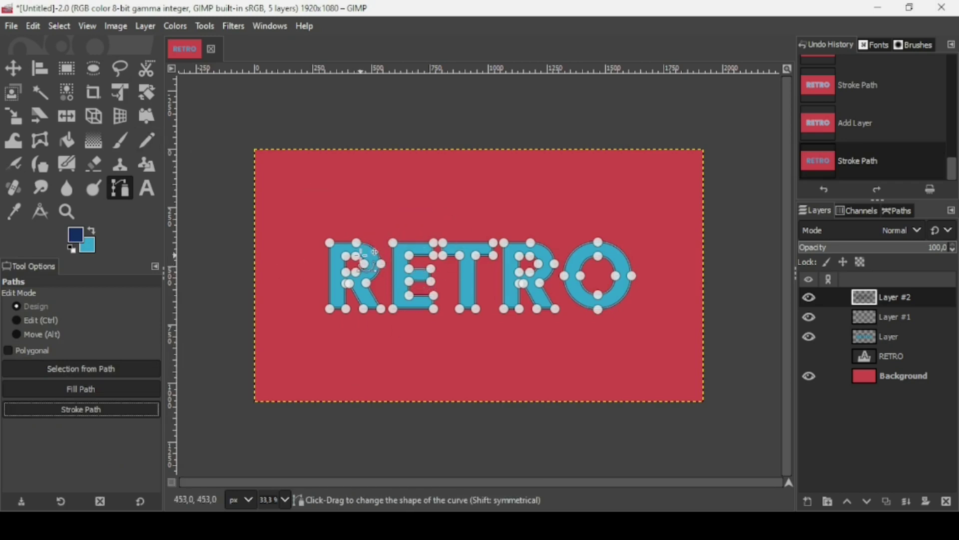
# - Switch to the Move tool, hide the dark blue outline layer, and rename the white outline layer as WHITE
pyautogui.click(17, 66)
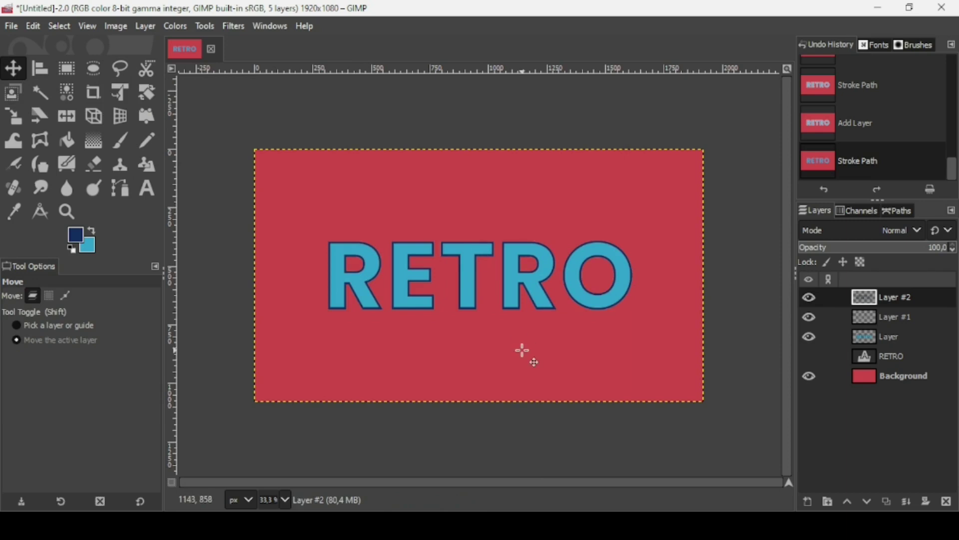
pyautogui.press('+')
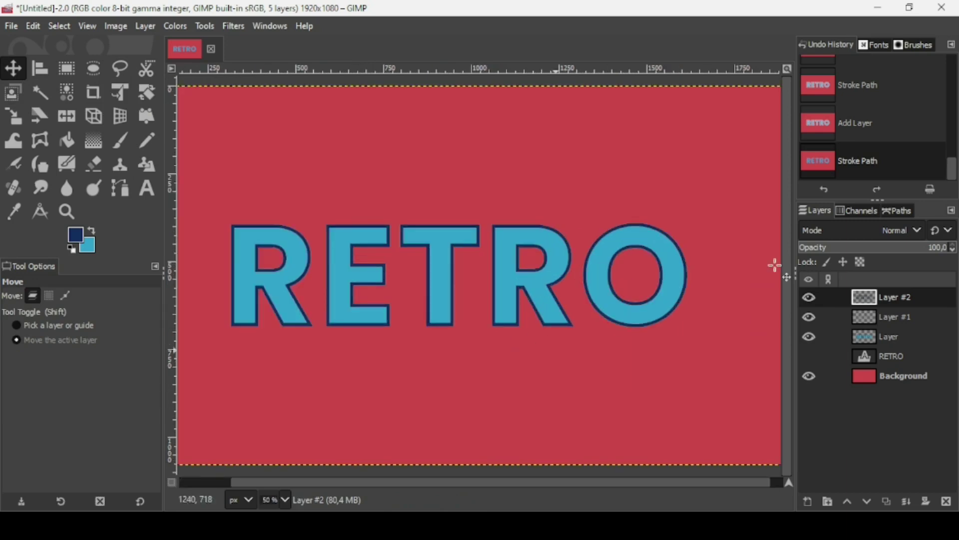
pyautogui.click(809, 298)
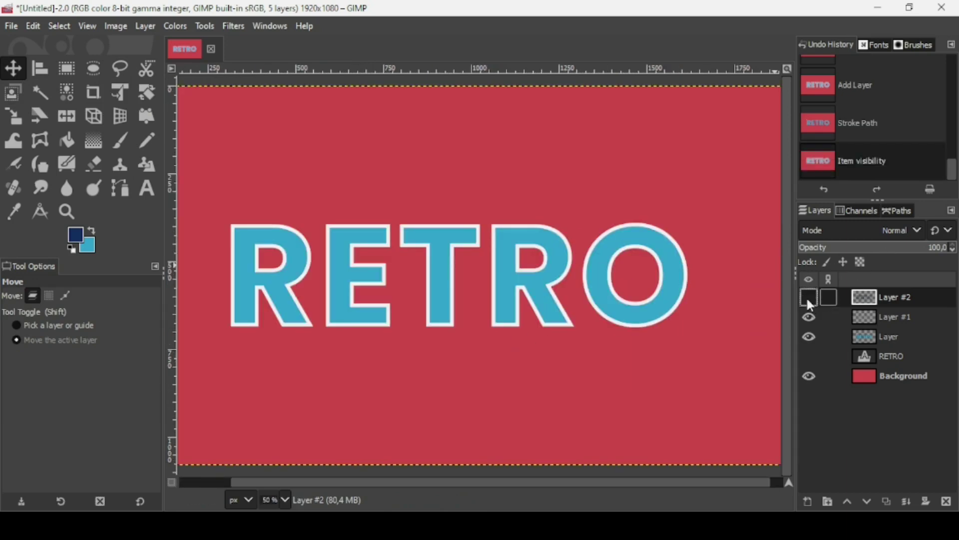
pyautogui.click(818, 317)
pyautogui.click(810, 317)
pyautogui.click(810, 317)
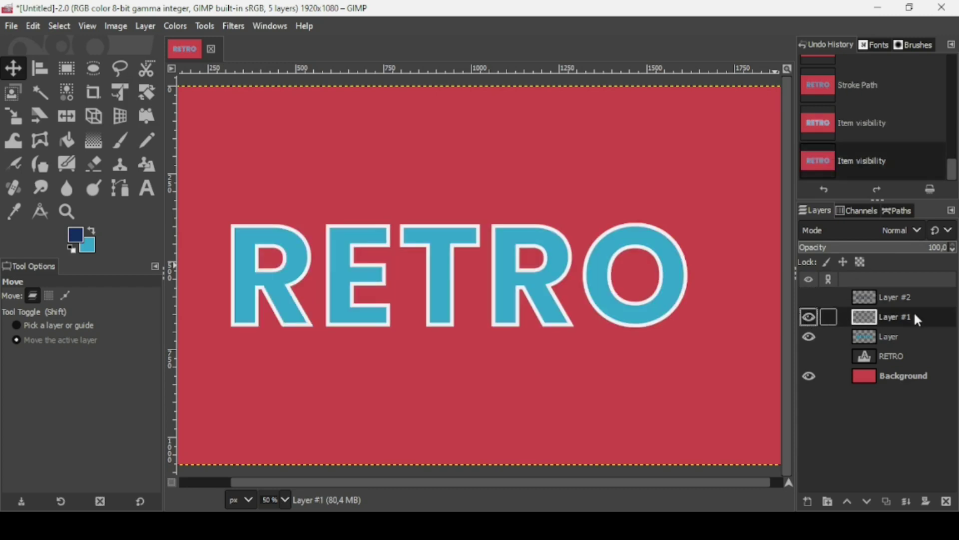
pyautogui.doubleClick(898, 316)
pyautogui.write('WHITE')
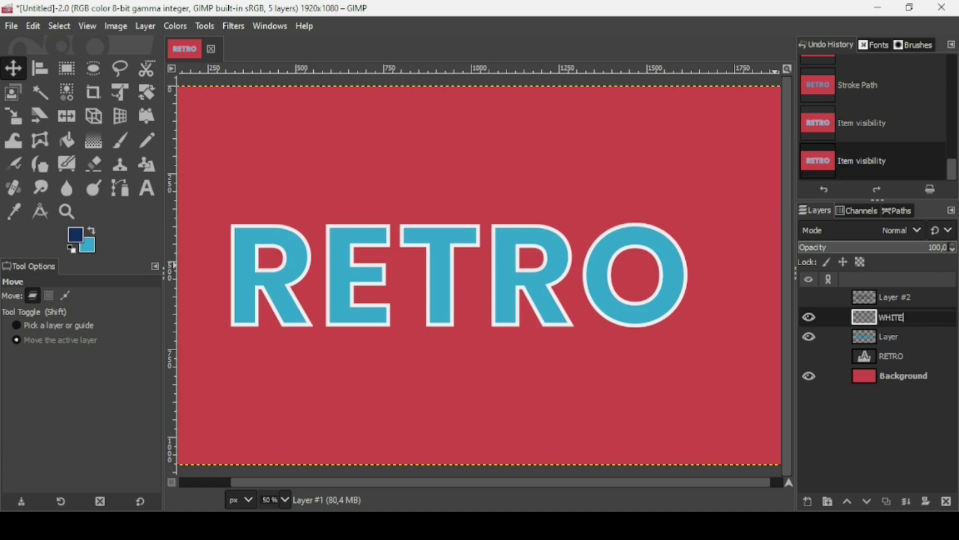
pyautogui.press('Return')
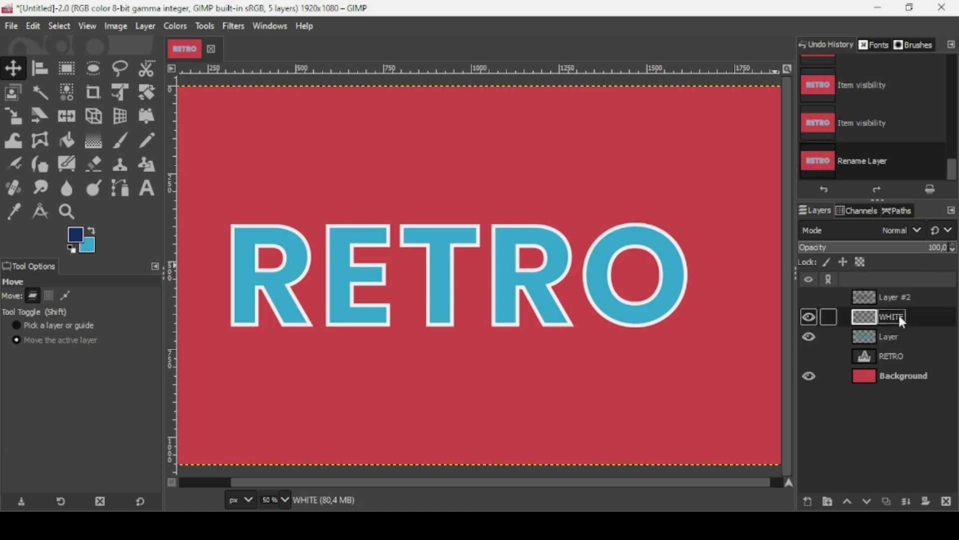
# - Show the dark blue outline layer again and rename it as BLUE
pyautogui.click(809, 296)
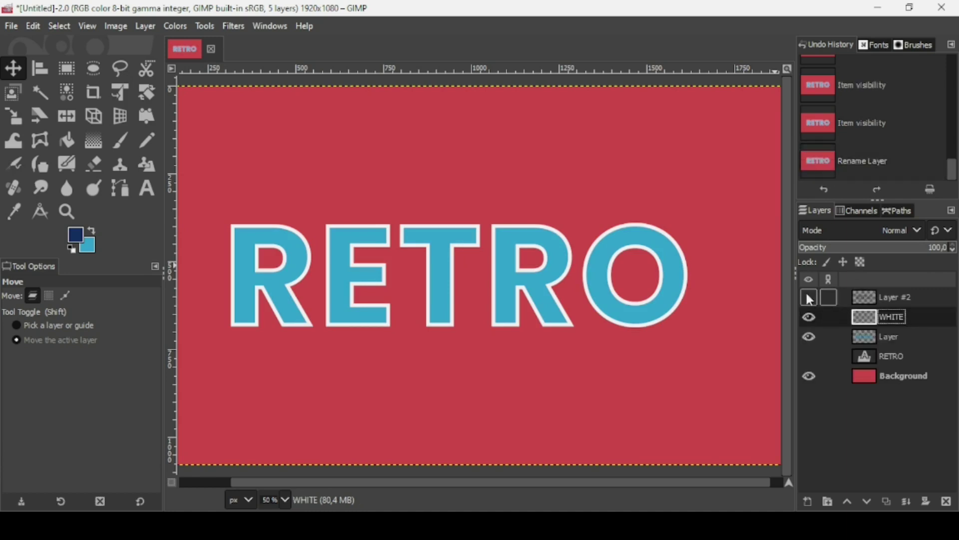
pyautogui.click(906, 297)
pyautogui.doubleClick(892, 298)
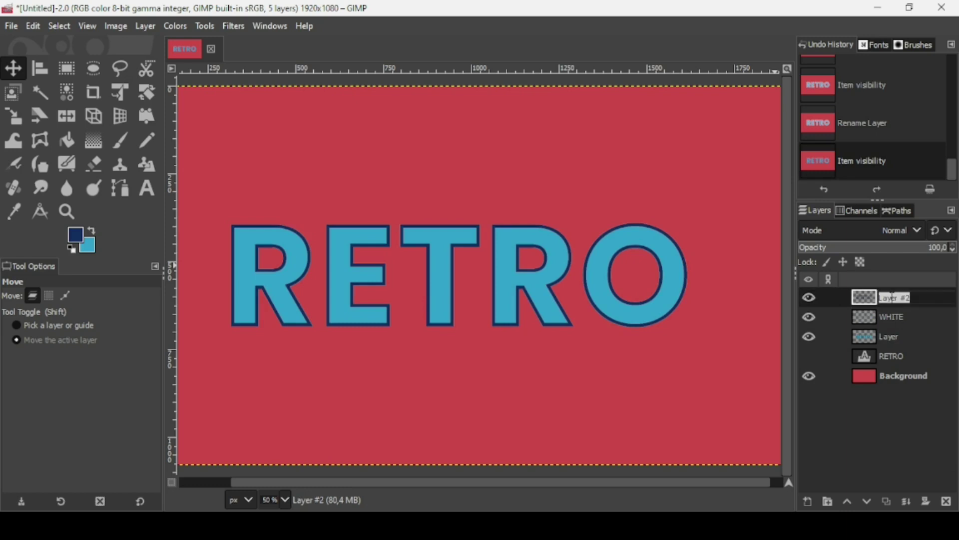
pyautogui.write('BLUE')
pyautogui.press('Return')
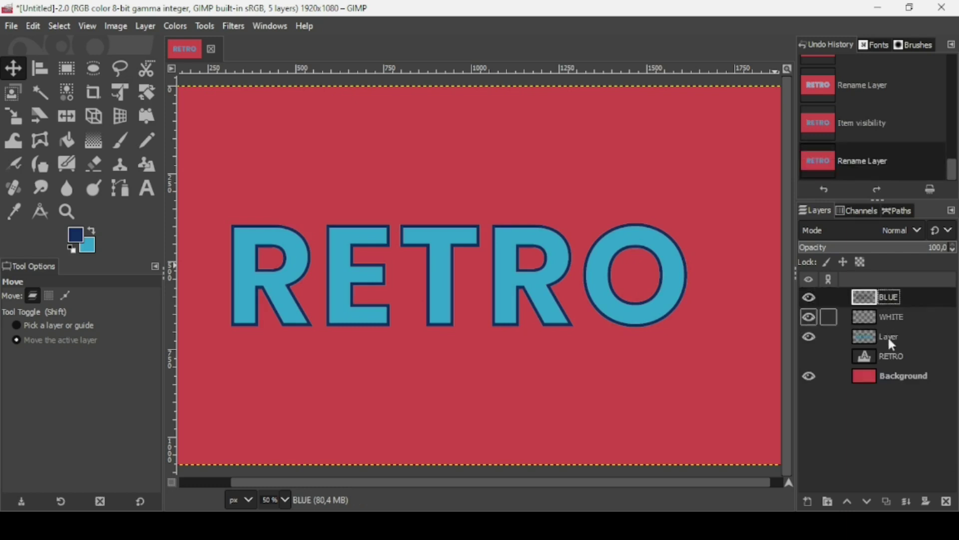
# - Rename the filled lettering layer as TEXT and toggle its visibility to check it
pyautogui.click(889, 337)
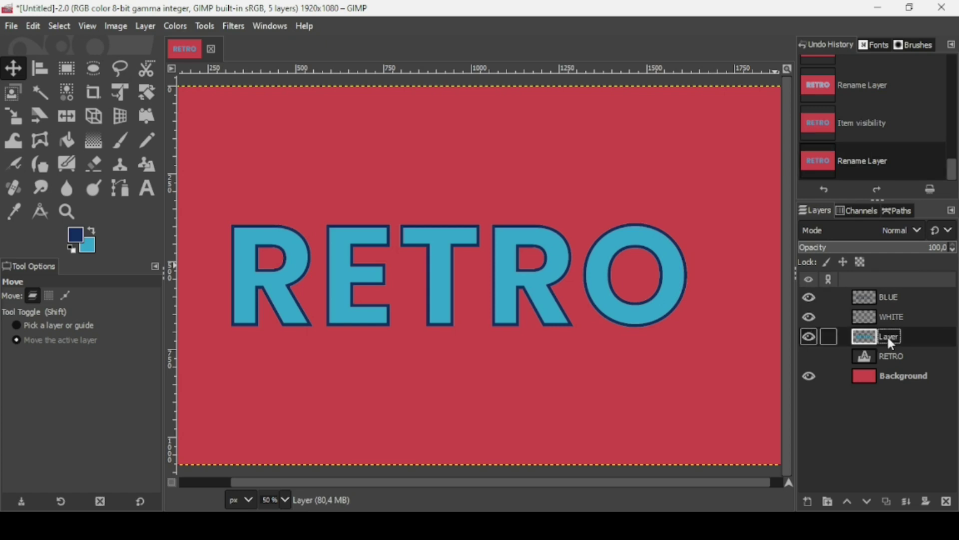
pyautogui.doubleClick(888, 337)
pyautogui.write('TEXT')
pyautogui.press('Return')
pyautogui.click(809, 339)
# - Lower the BLUE layer beneath the WHITE layer and compare the outlines with WHITE hidden and shown
pyautogui.click(871, 300)
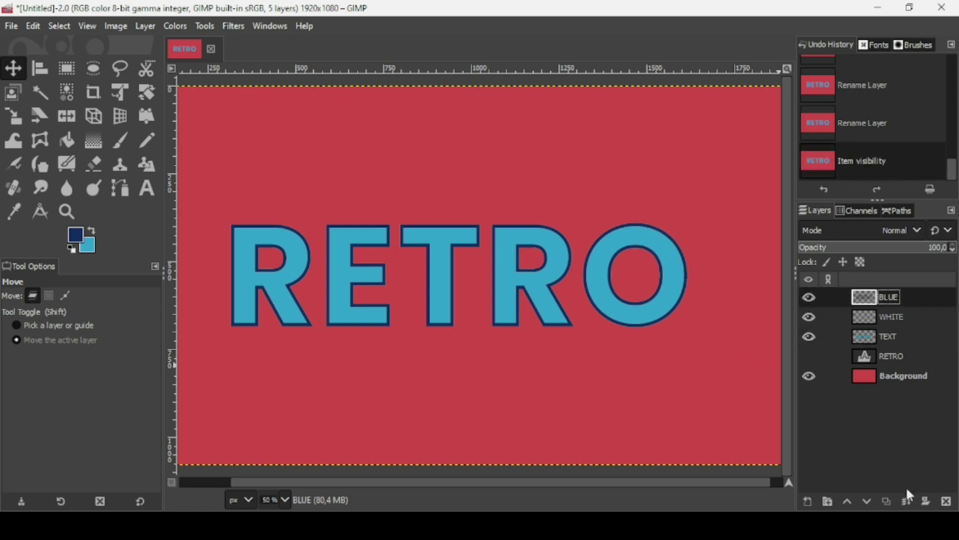
pyautogui.click(868, 501)
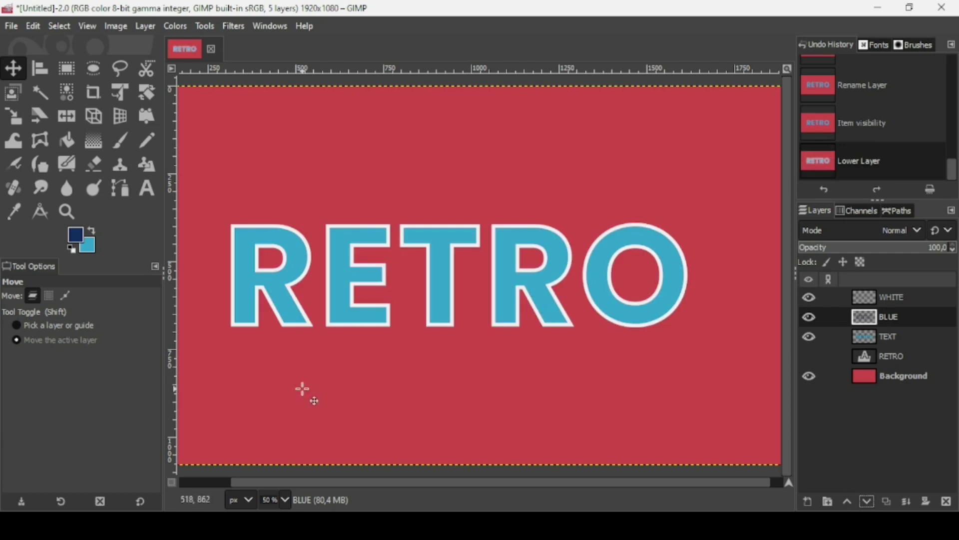
pyautogui.scroll(1, 303, 389)
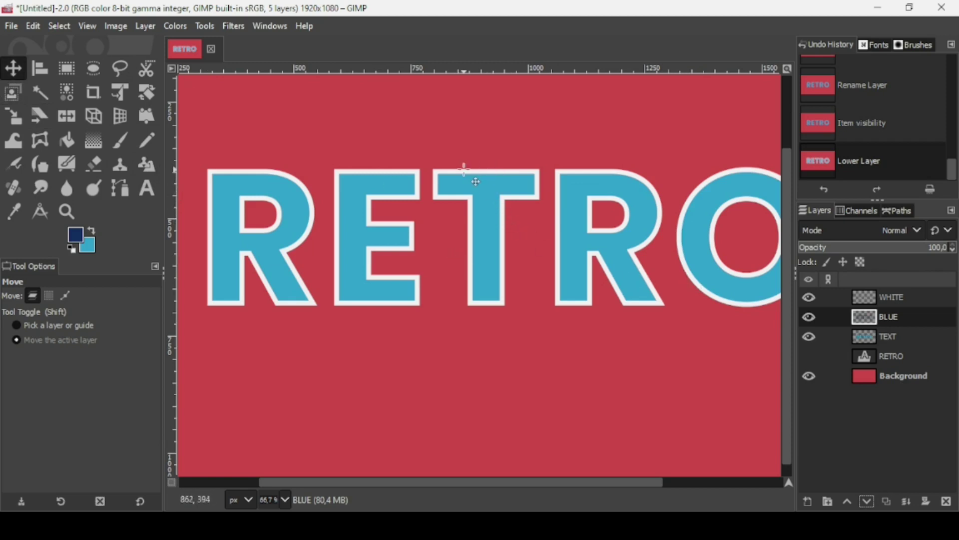
pyautogui.click(809, 297)
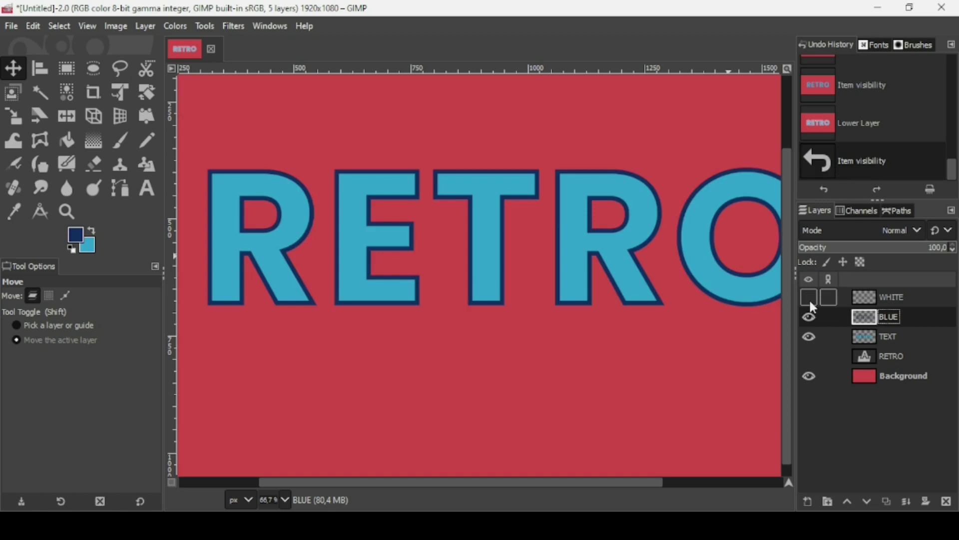
pyautogui.click(809, 297)
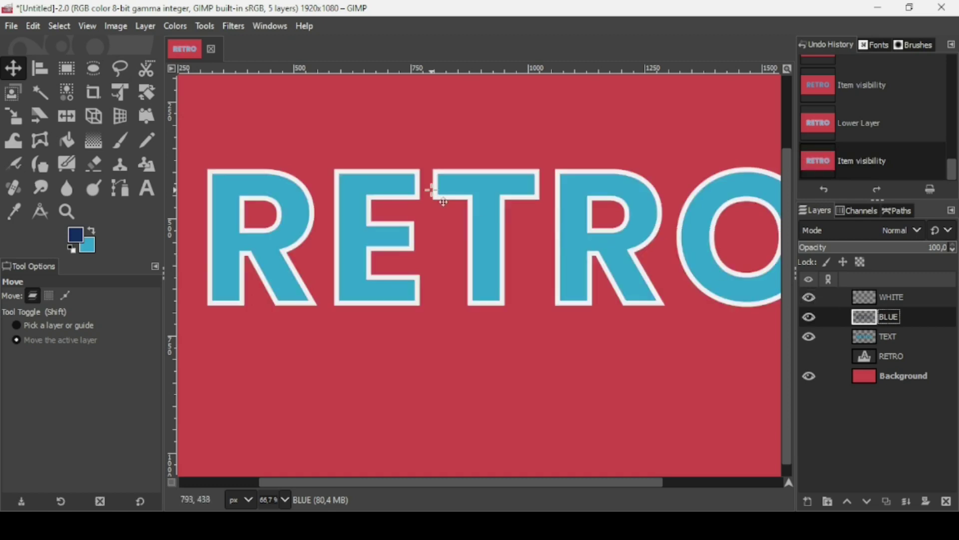
# - Shift the BLUE outline slightly down and to the right of the white outline as an offset shadow
pyautogui.moveTo(439, 168); pyautogui.dragTo(452, 181)
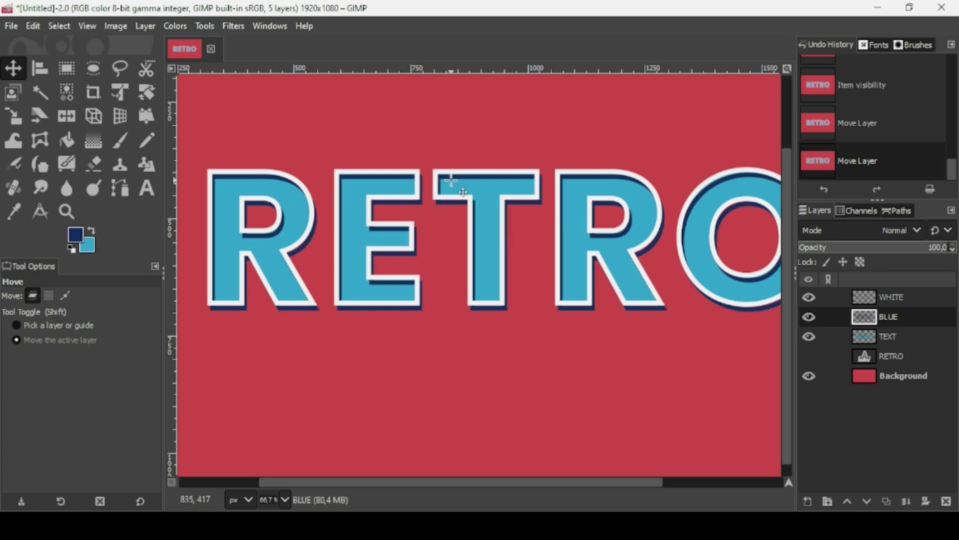
pyautogui.moveTo(451, 180); pyautogui.dragTo(452, 180)
pyautogui.scroll(2, 375, 279)
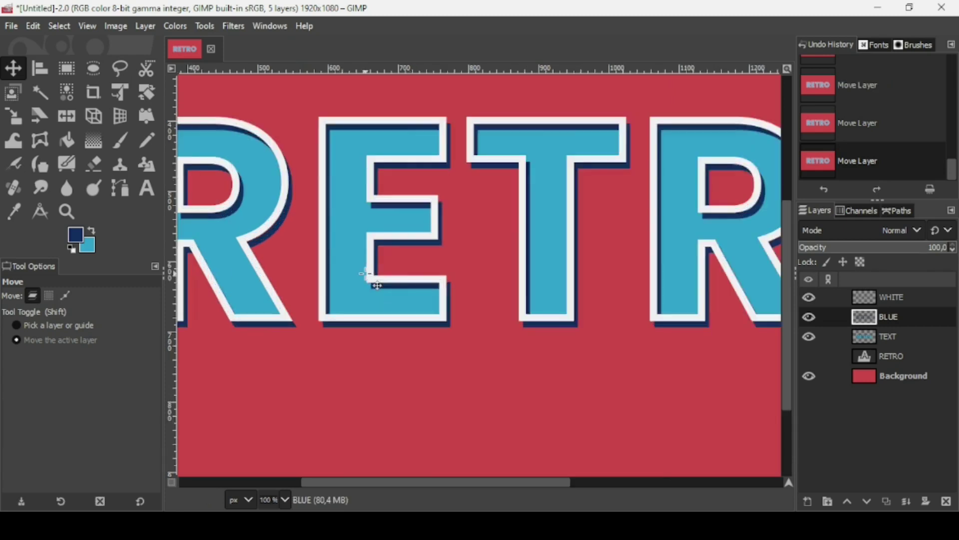
pyautogui.scroll(-3, 366, 273)
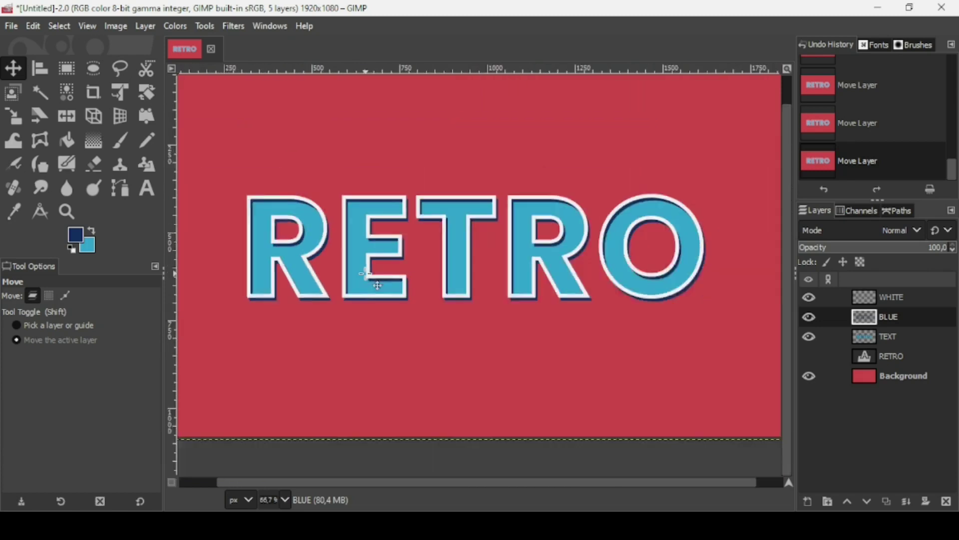
pyautogui.scroll(1, 366, 273)
pyautogui.scroll(-1, 366, 274)
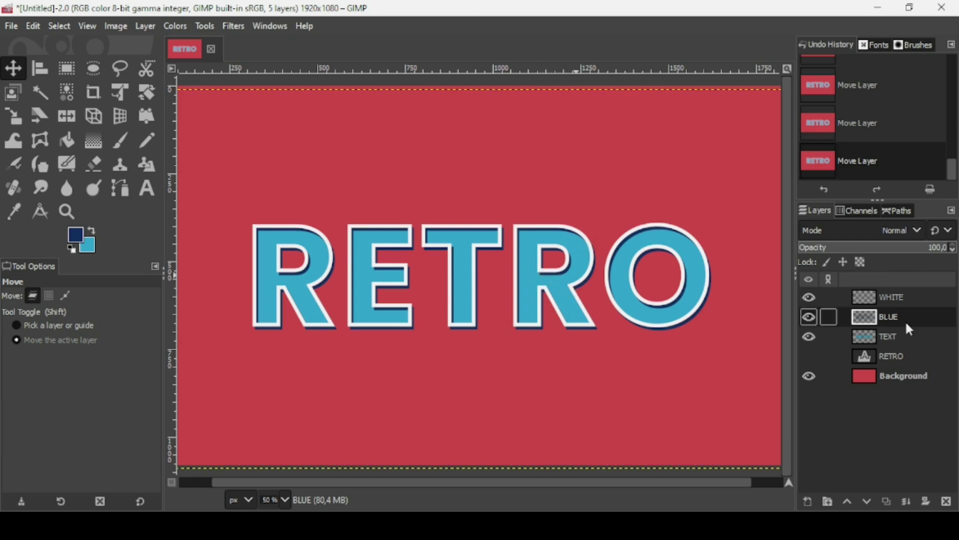
# - Check the TEXT layer by toggling its visibility and duplicate it
pyautogui.click(865, 338)
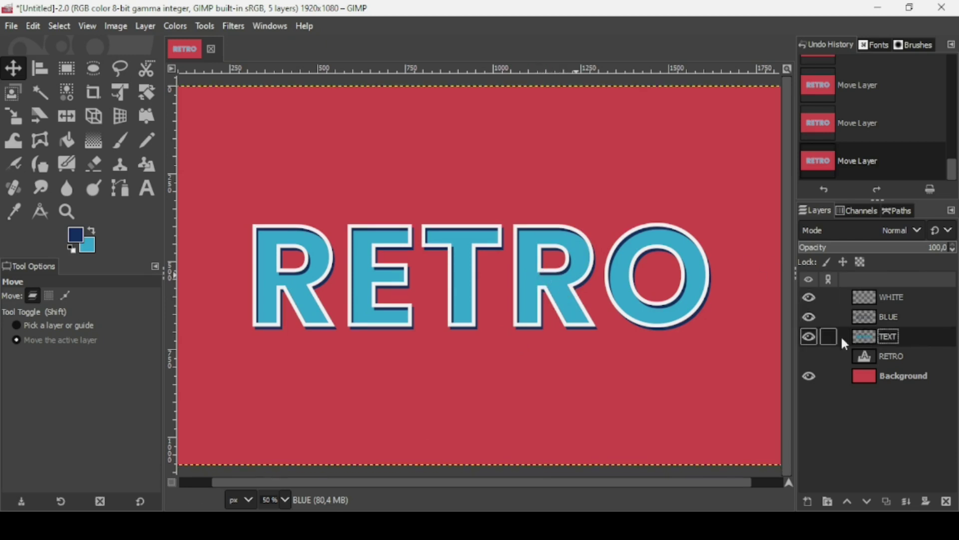
pyautogui.click(810, 337)
pyautogui.click(809, 337)
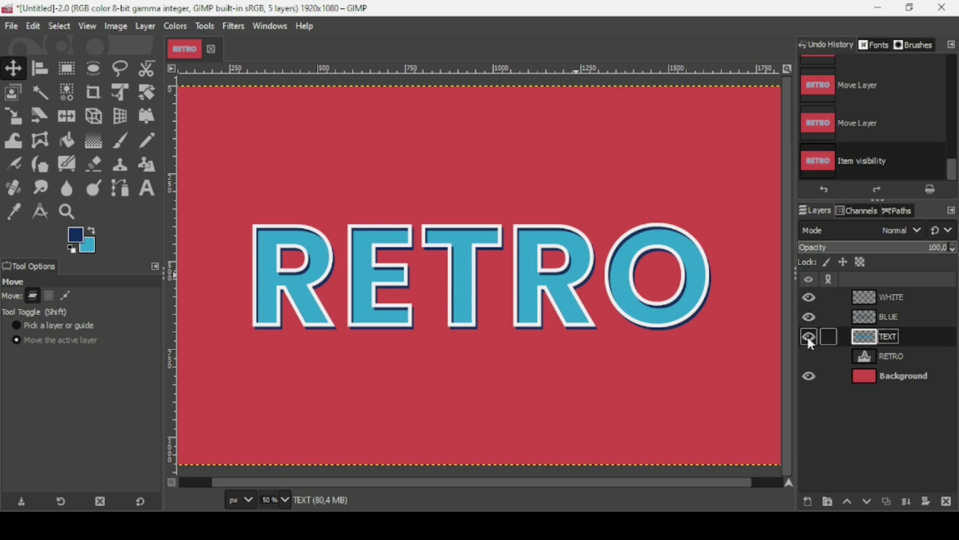
pyautogui.click(887, 500)
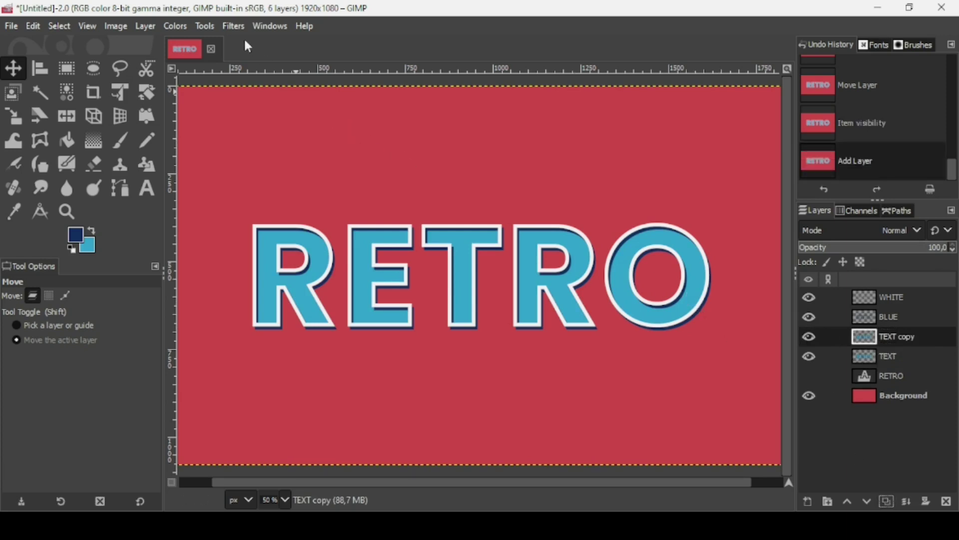
# - Apply the Newsprint filter to the TEXT copy layer with black-on-white lines, period 12 and angle 75, and check it by toggling its visibility
pyautogui.click(235, 26)
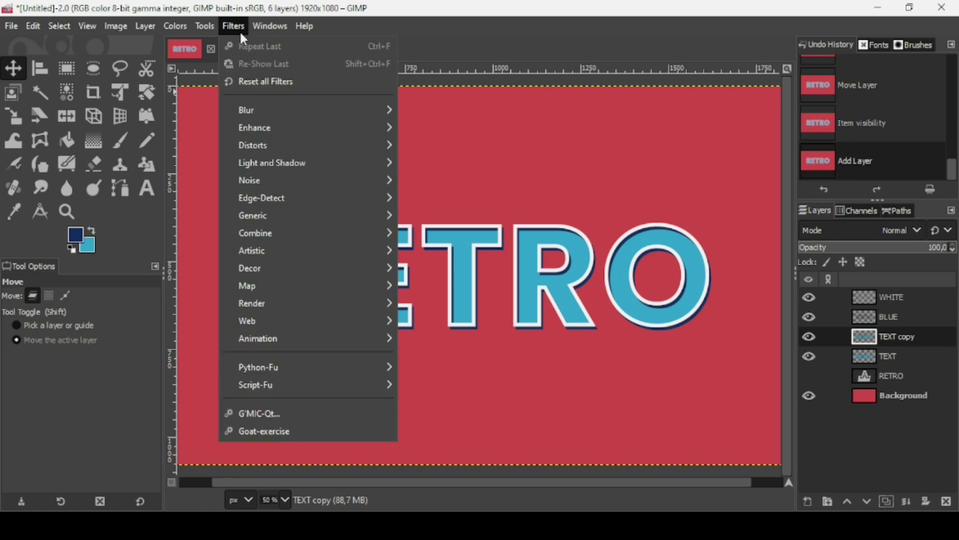
pyautogui.click(234, 26)
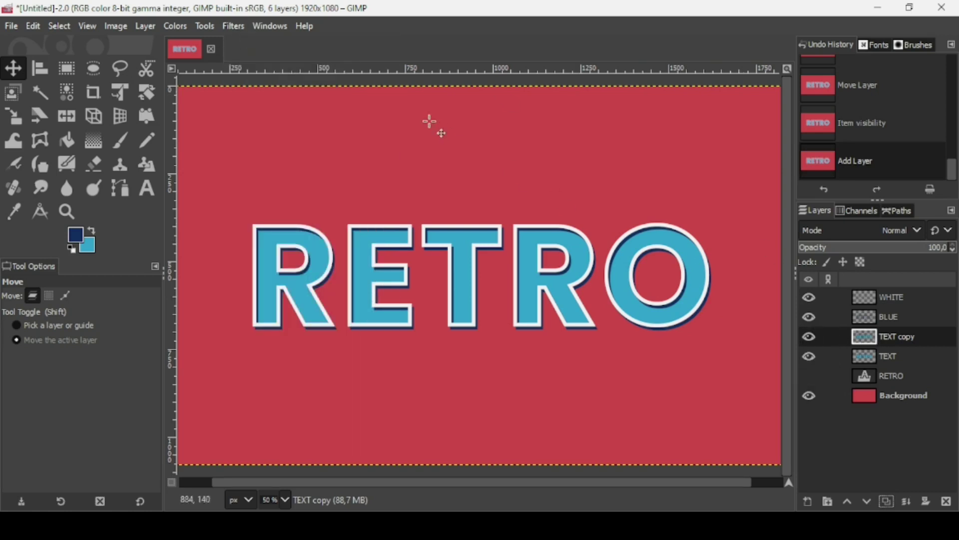
pyautogui.click(234, 27)
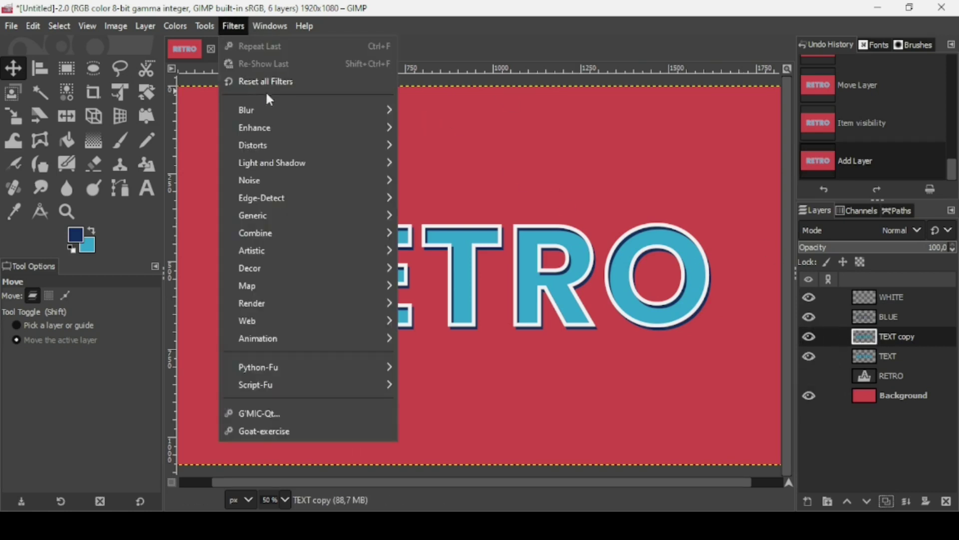
pyautogui.moveTo(270, 149)
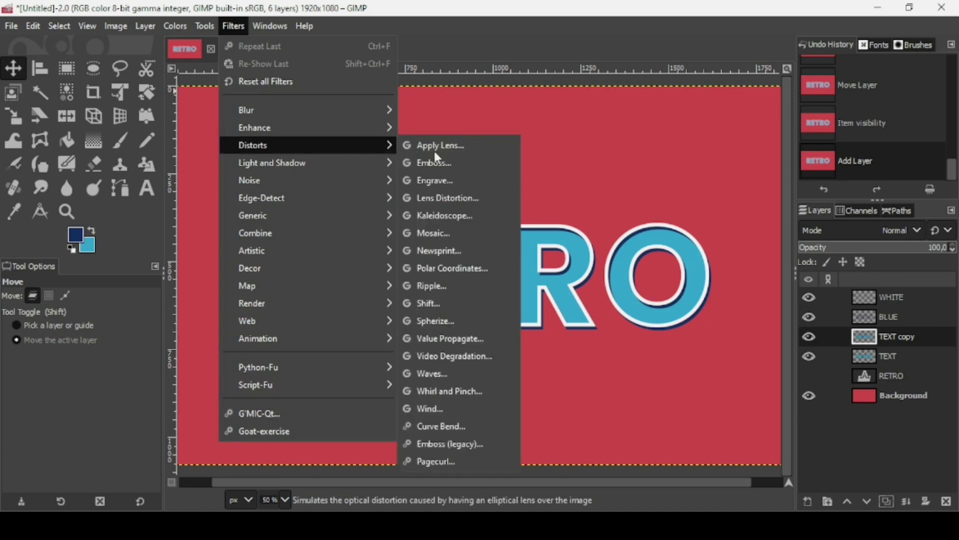
pyautogui.click(453, 251)
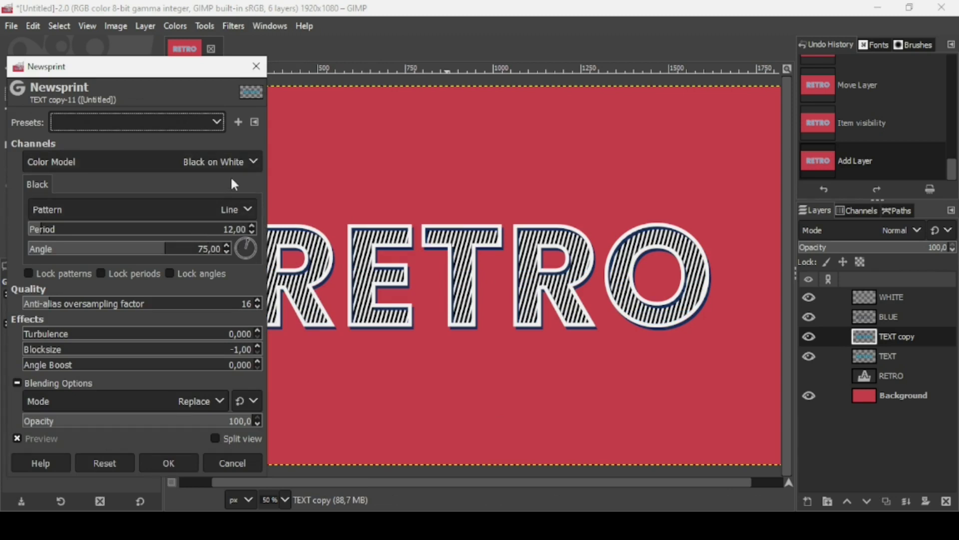
pyautogui.click(173, 459)
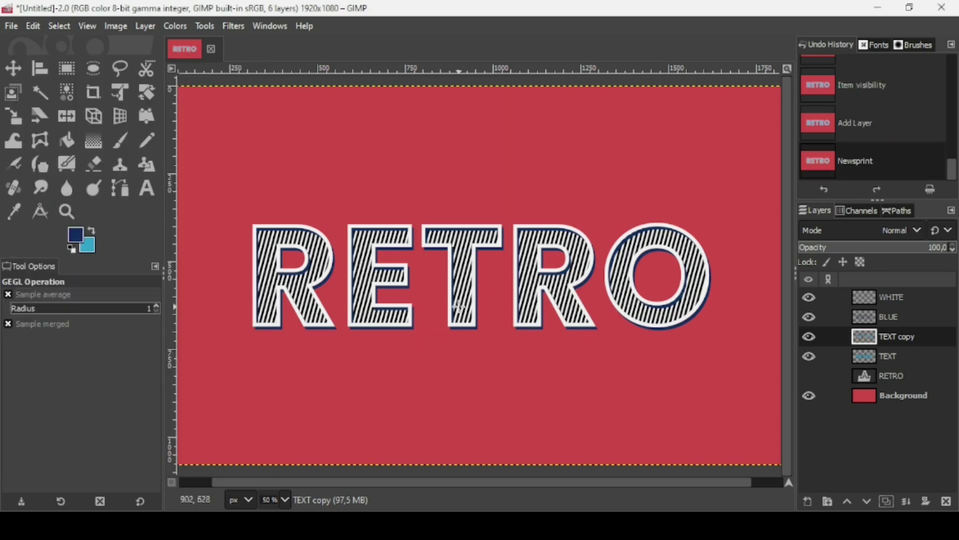
pyautogui.scroll(1, 459, 305)
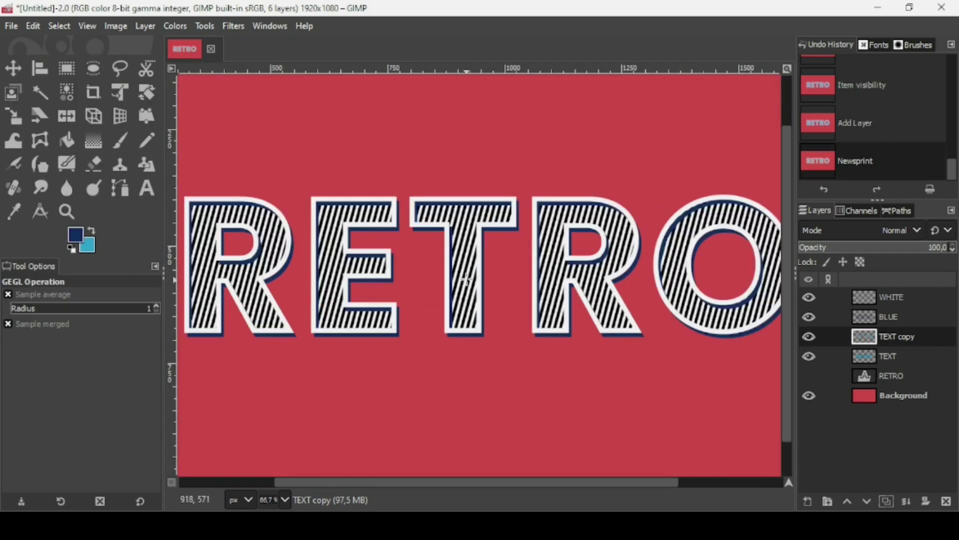
pyautogui.click(810, 338)
pyautogui.click(808, 339)
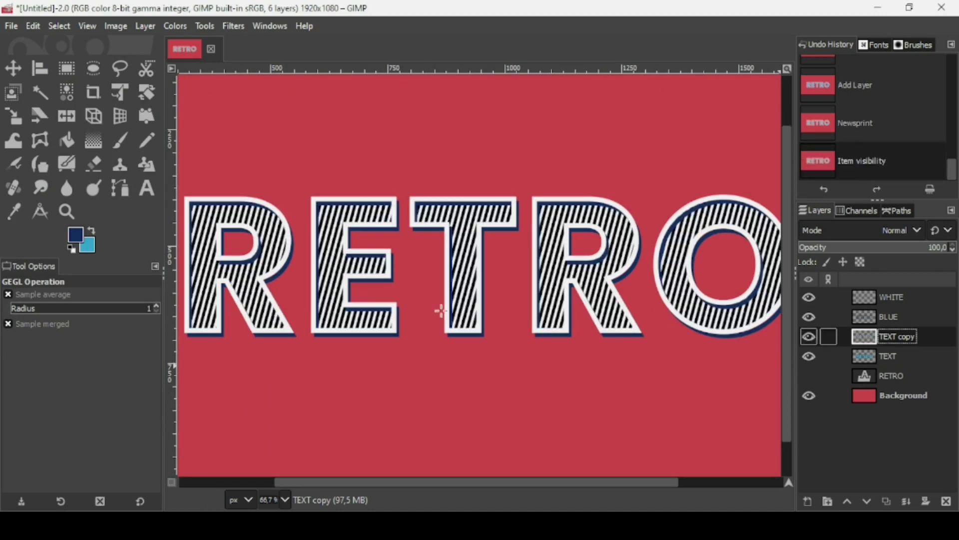
# - Make the white parts of the TEXT copy layer transparent with Color to Alpha and toggle its visibility to check the stripes
pyautogui.click(147, 27)
pyautogui.moveTo(181, 200)
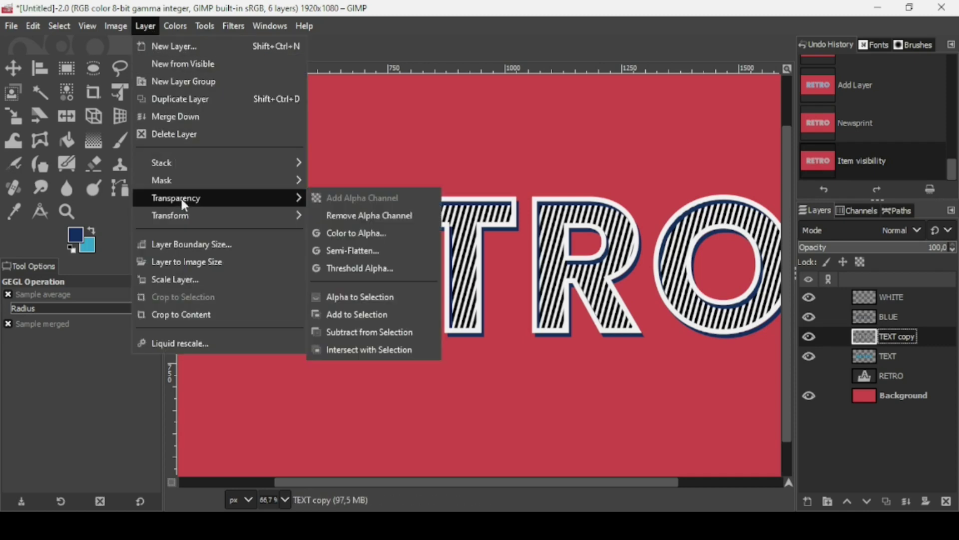
pyautogui.click(388, 231)
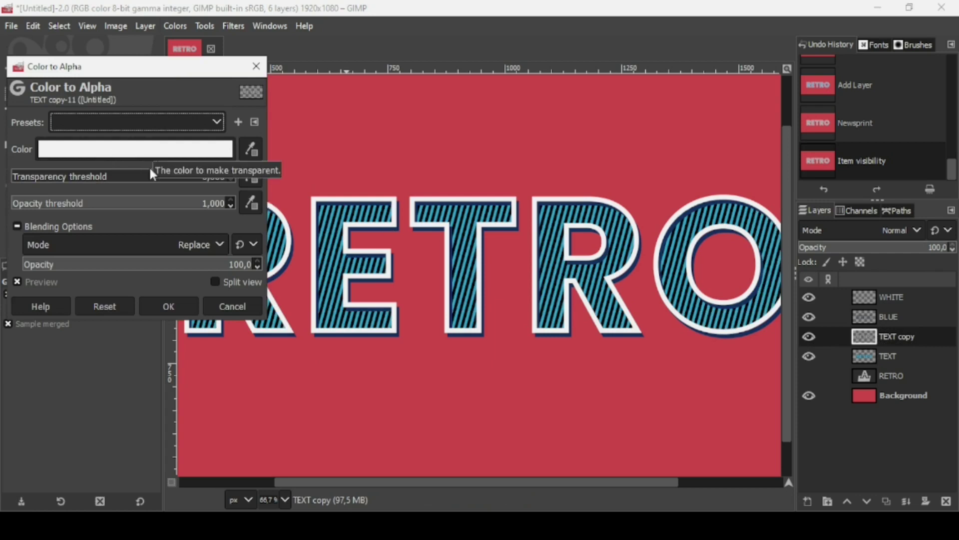
pyautogui.click(169, 306)
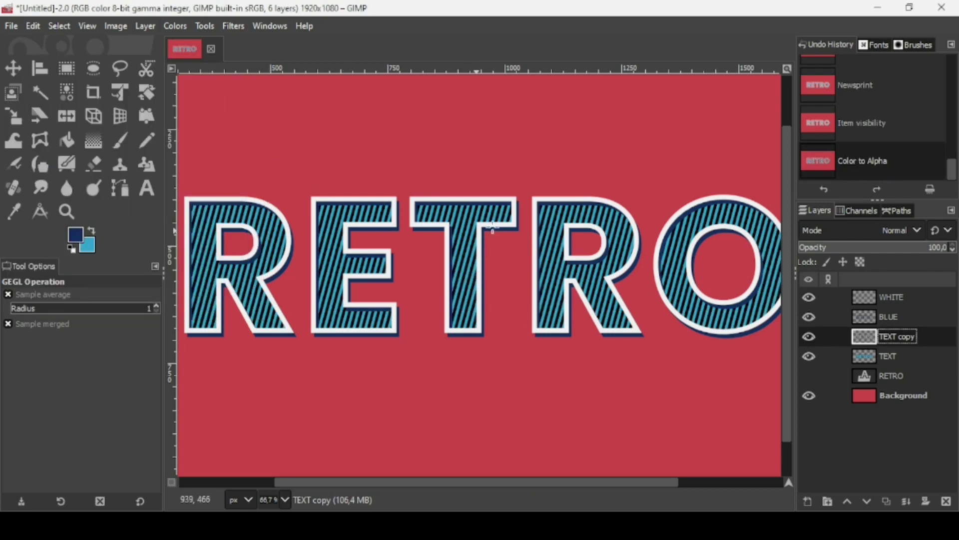
pyautogui.click(809, 337)
pyautogui.click(810, 337)
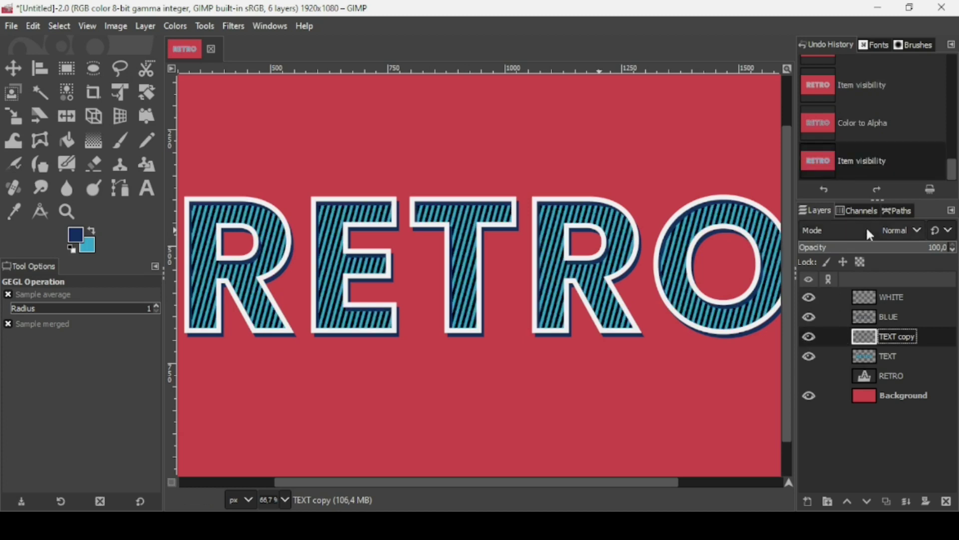
# - Set the TEXT copy layer to Overlay mode and reduce its opacity to 55.9
pyautogui.click(895, 230)
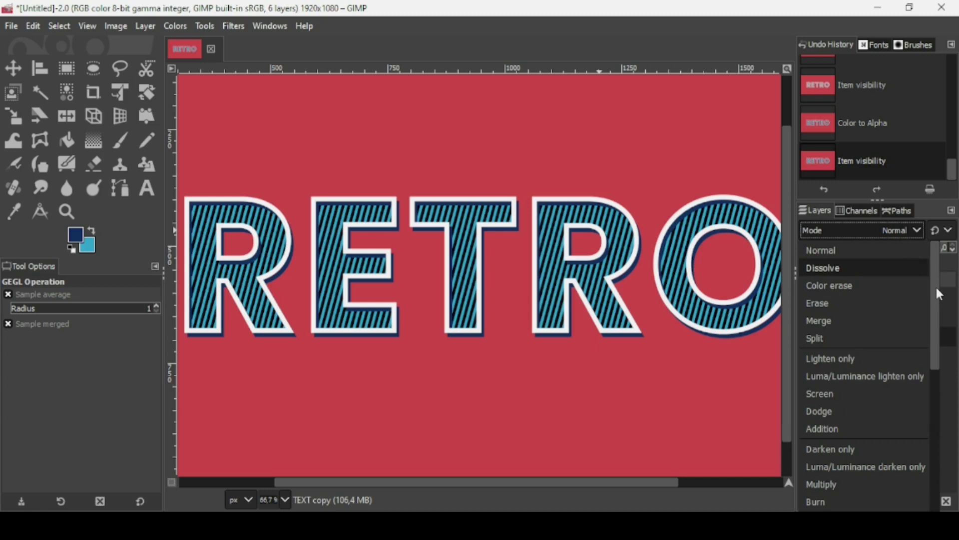
pyautogui.moveTo(936, 285); pyautogui.dragTo(938, 357)
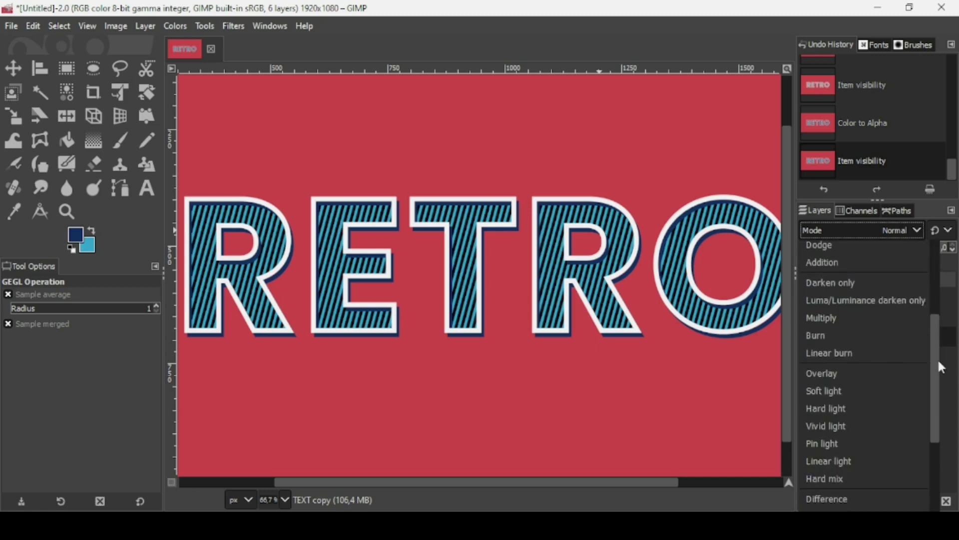
pyautogui.click(874, 380)
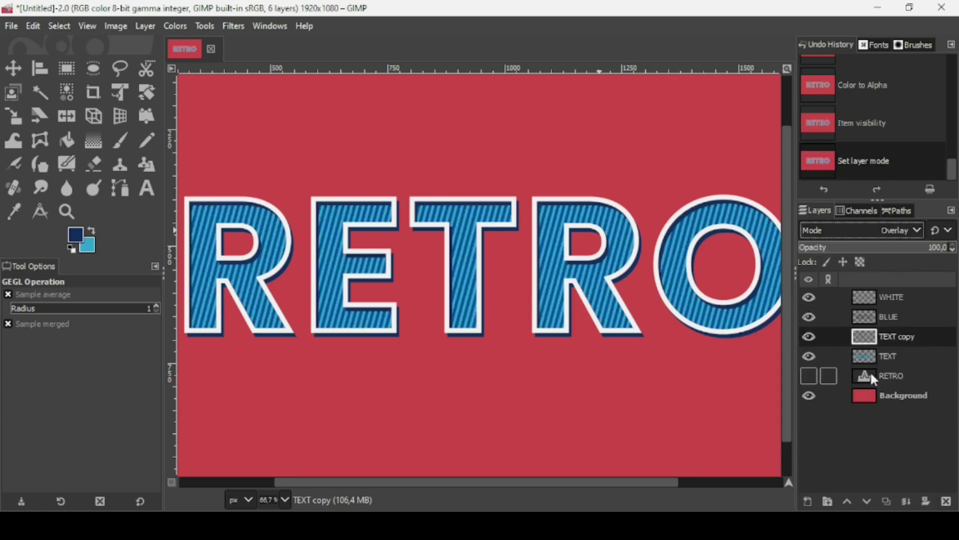
pyautogui.click(895, 249)
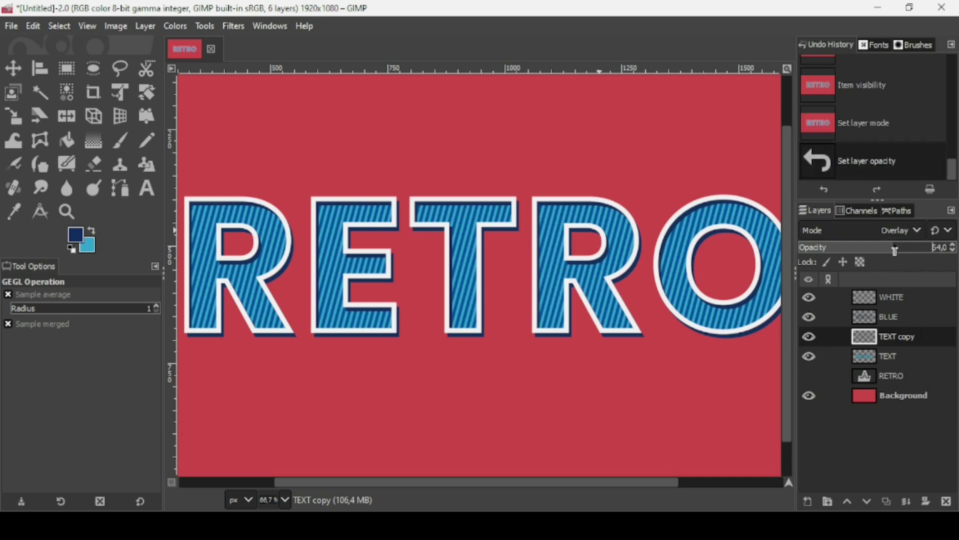
pyautogui.moveTo(895, 248); pyautogui.dragTo(864, 251)
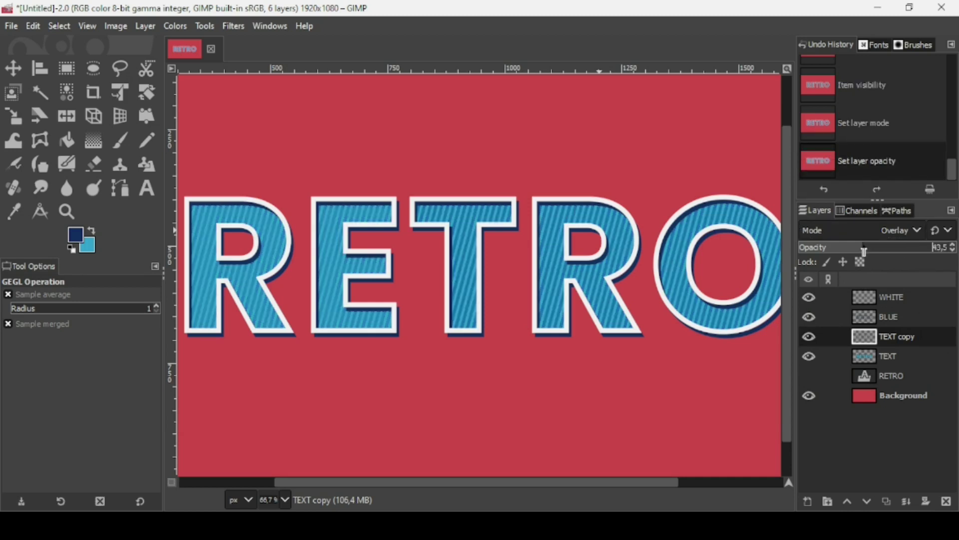
pyautogui.click(898, 252)
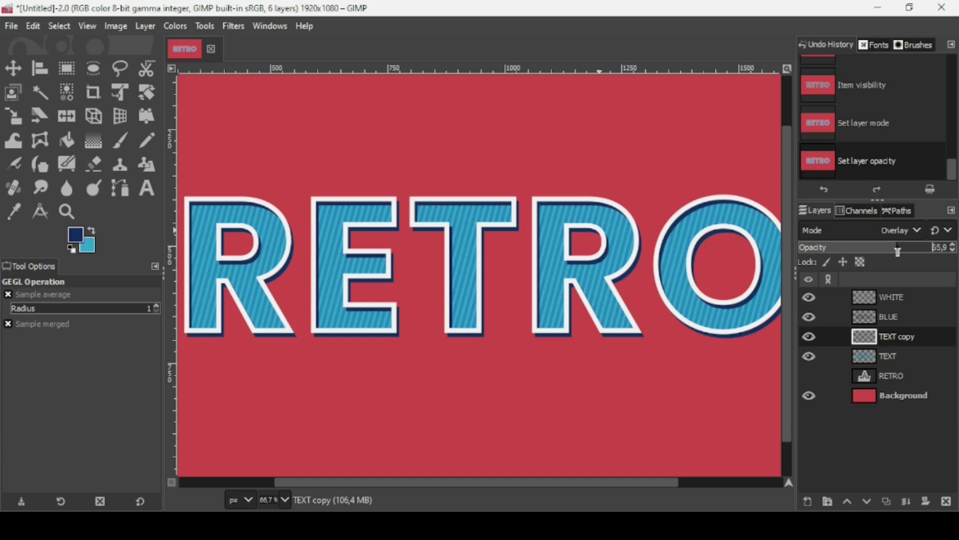
# - Duplicate the WHITE layer beneath the TEXT layer and open the Long Shadow filter on the copy, keeping the lettering unobstructed
pyautogui.click(873, 301)
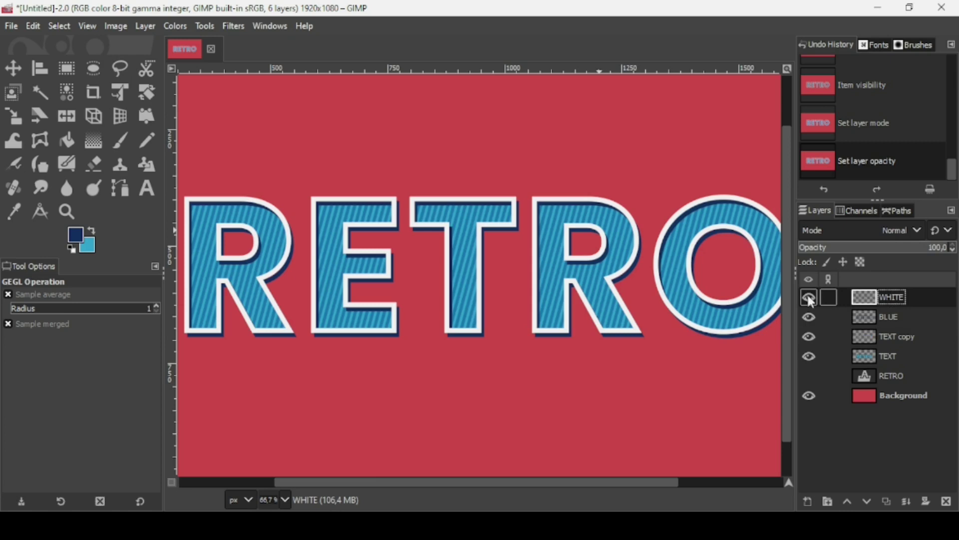
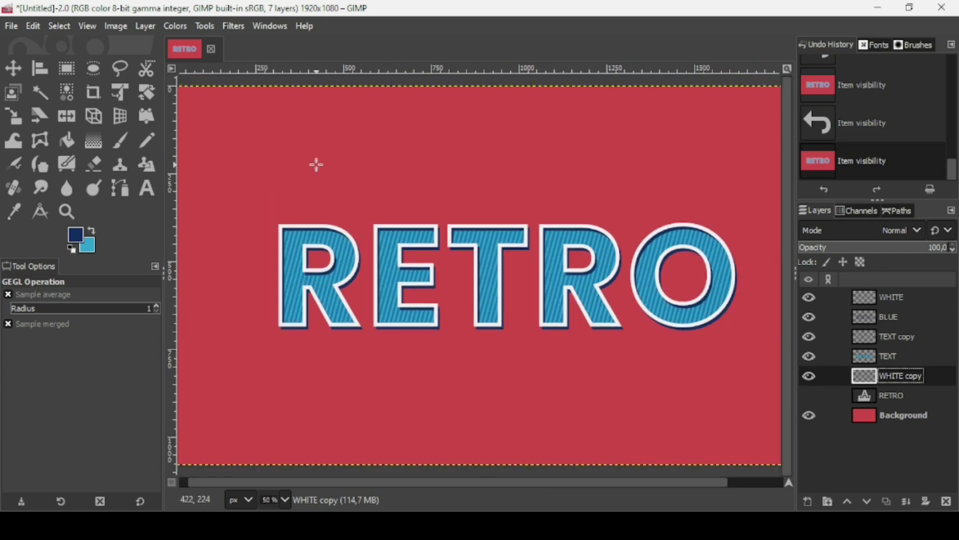
pyautogui.click(234, 27)
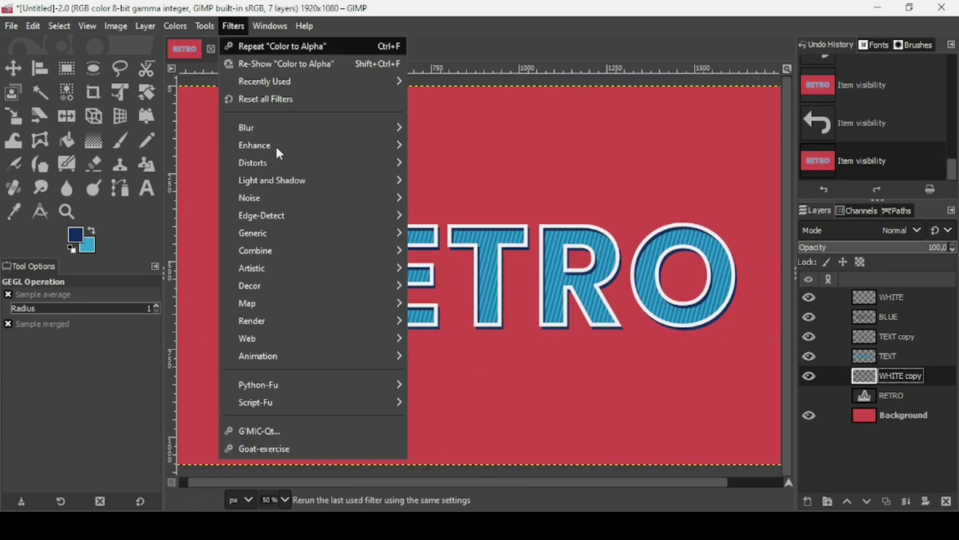
pyautogui.moveTo(282, 180)
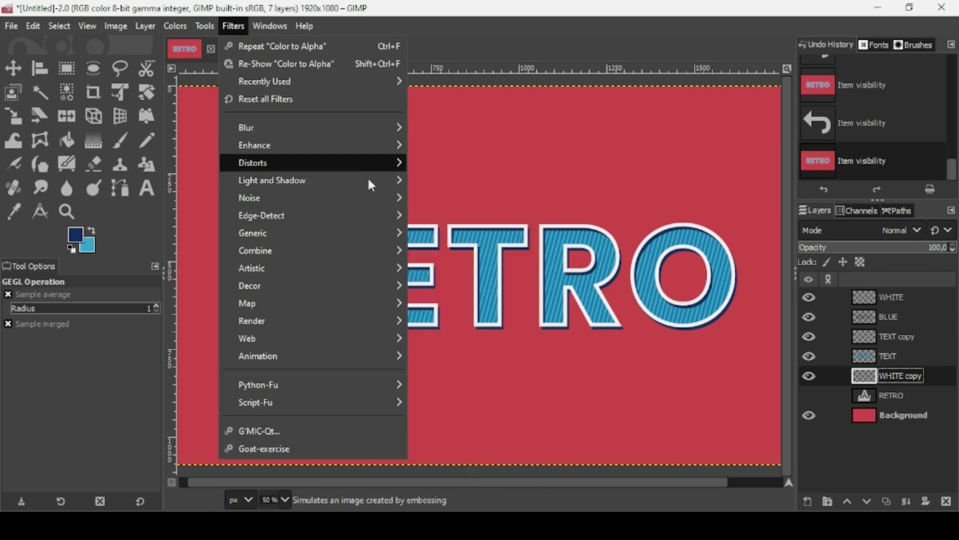
pyautogui.click(456, 314)
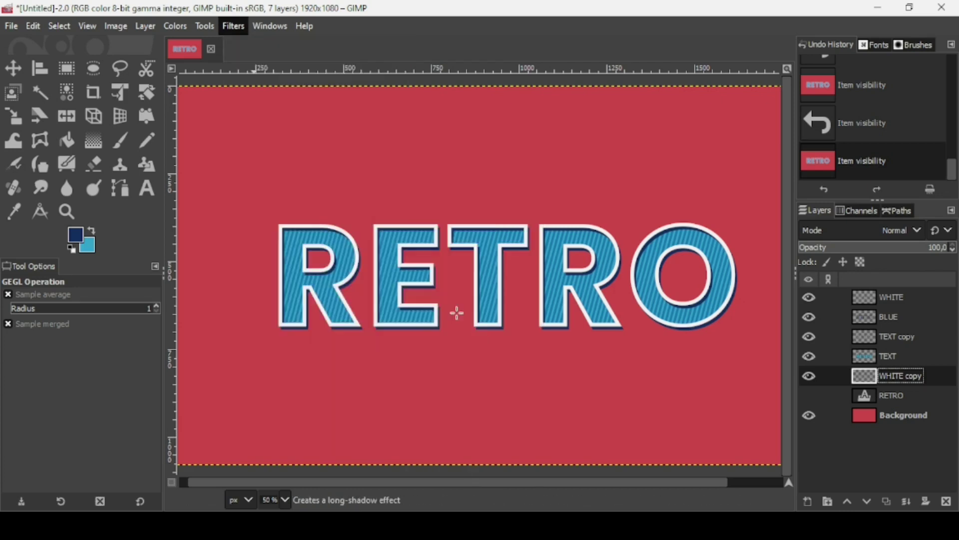
pyautogui.moveTo(95, 86); pyautogui.dragTo(346, 76)
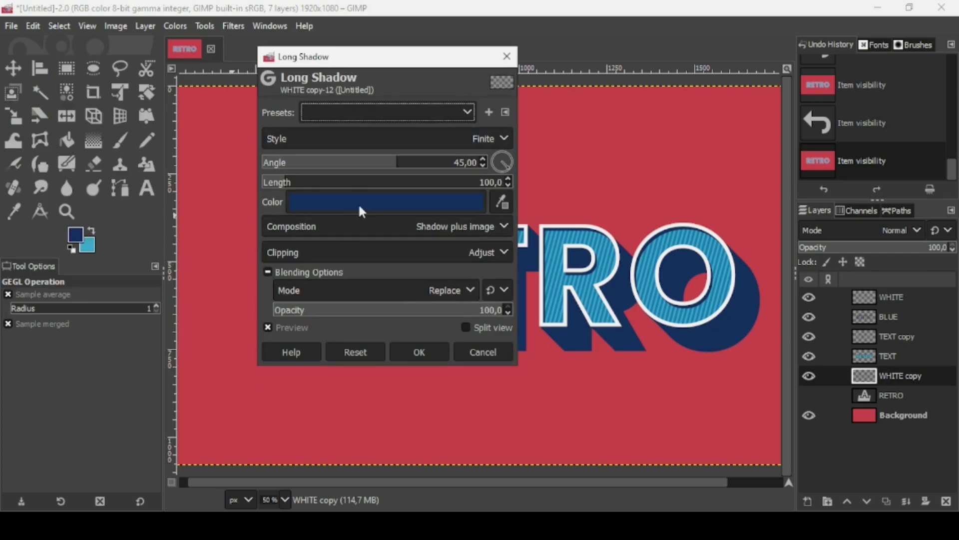
pyautogui.moveTo(423, 63); pyautogui.dragTo(177, 52)
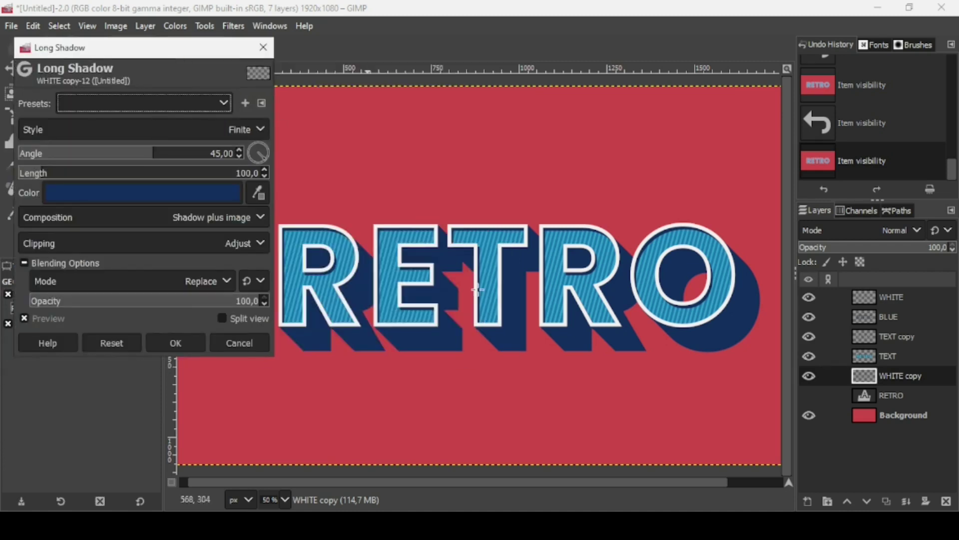
# - Set the long shadow's length to 32.0 and its angle to 33.90
pyautogui.click(29, 174)
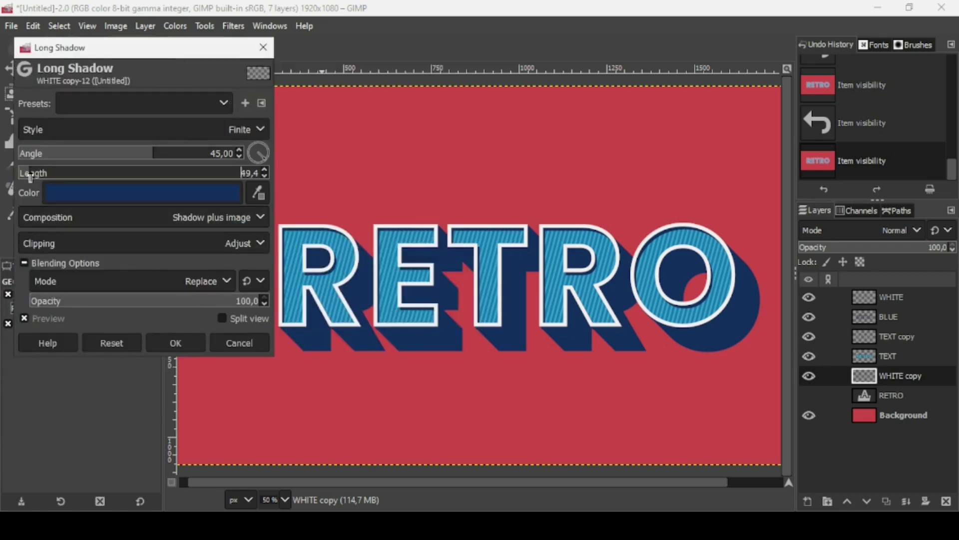
pyautogui.click(30, 175)
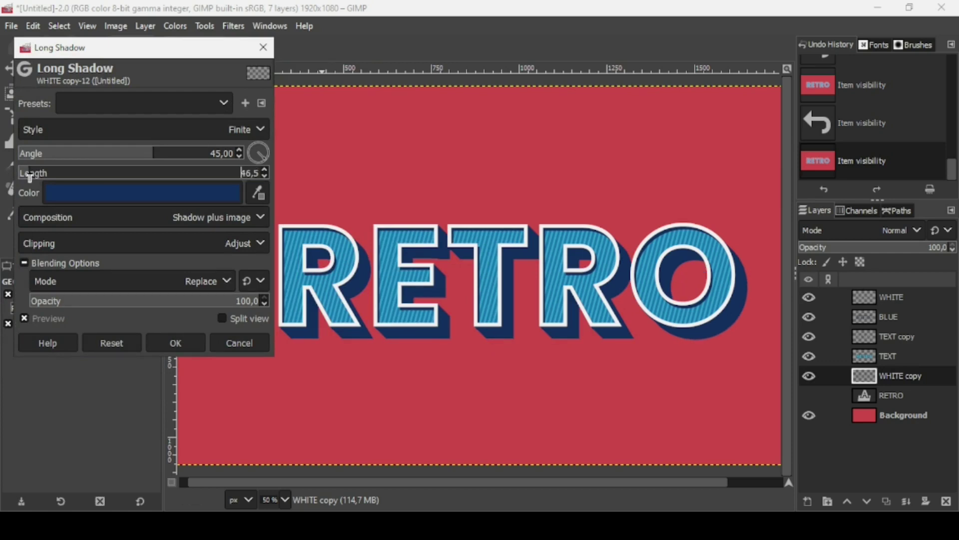
pyautogui.moveTo(29, 175); pyautogui.dragTo(27, 175)
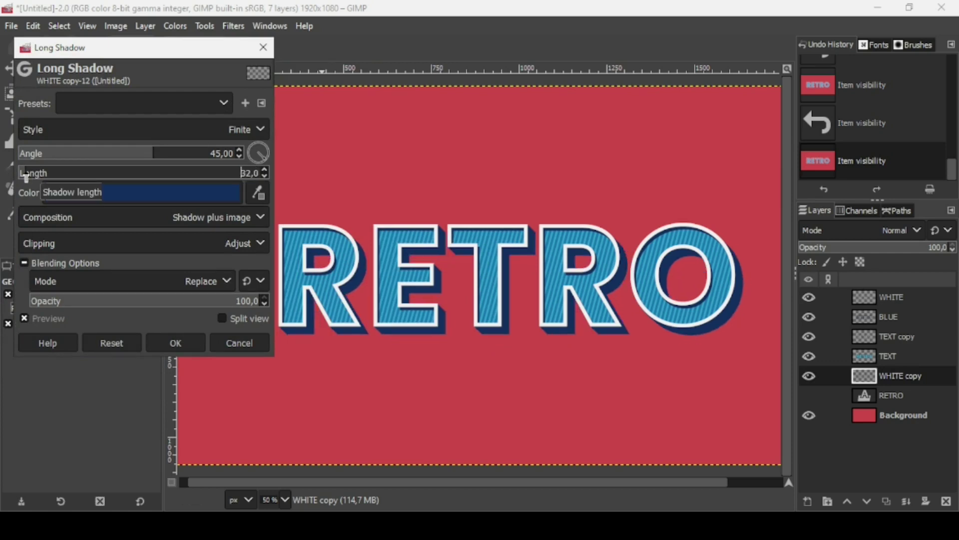
pyautogui.click(142, 155)
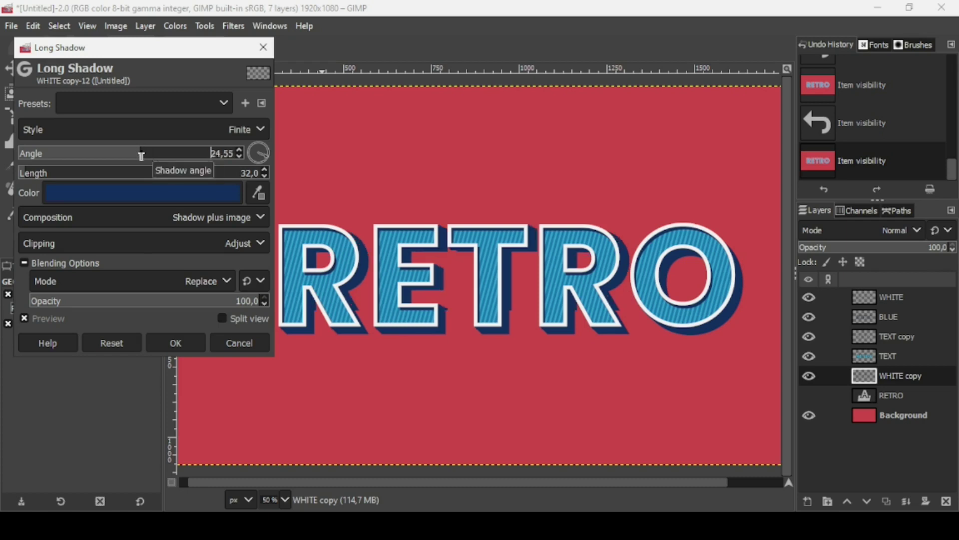
pyautogui.moveTo(141, 155); pyautogui.dragTo(147, 155)
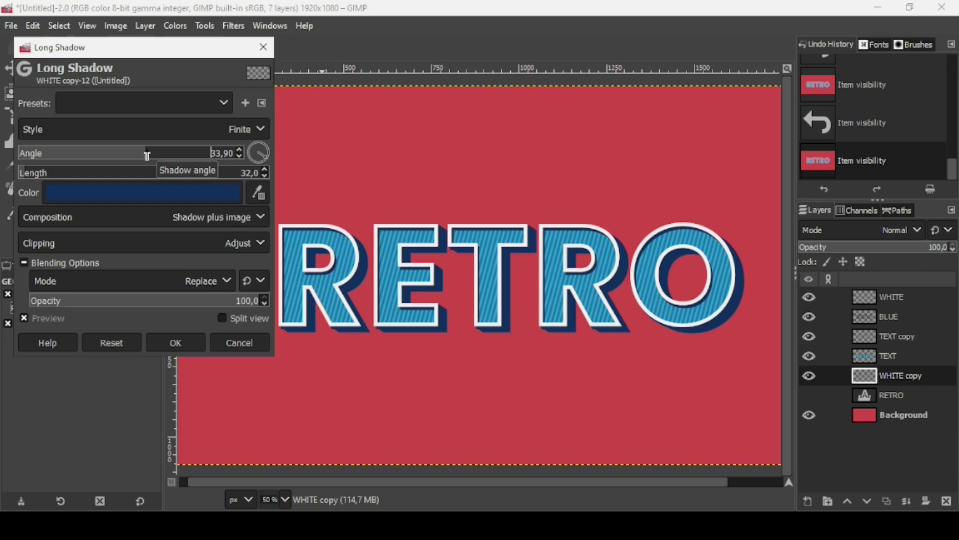
# - Examine the shadow edges around the letters up close, with the BLUE layer hidden and shown
pyautogui.click(420, 7)
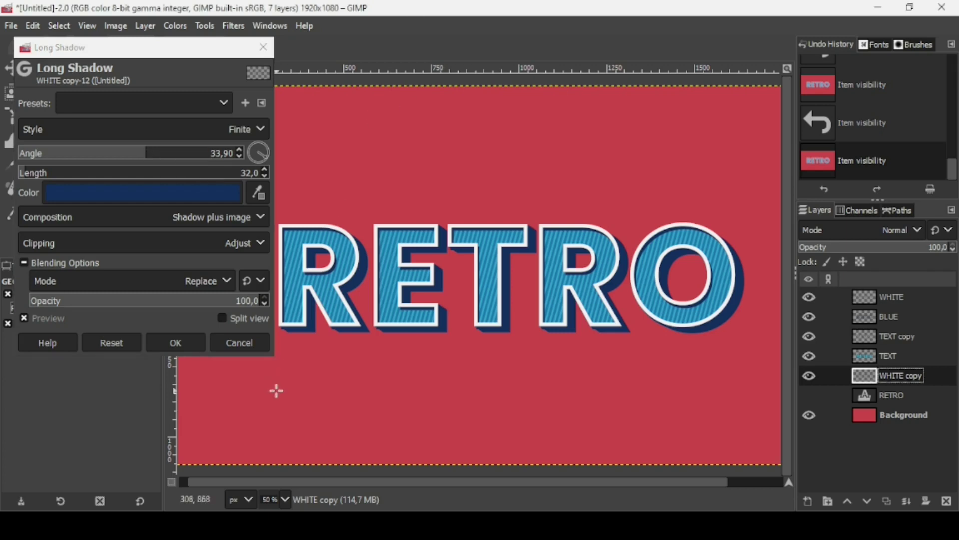
pyautogui.scroll(2, 276, 391)
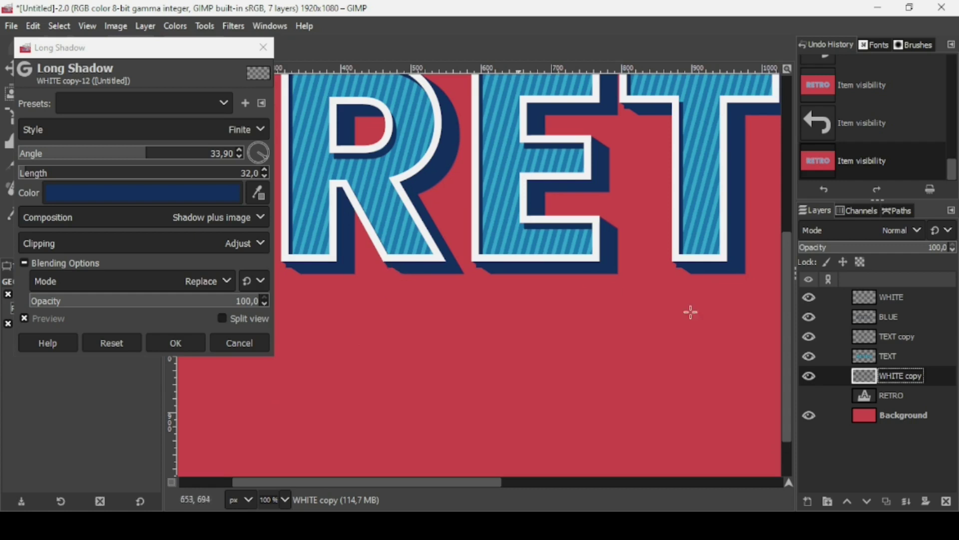
pyautogui.click(809, 317)
pyautogui.click(809, 316)
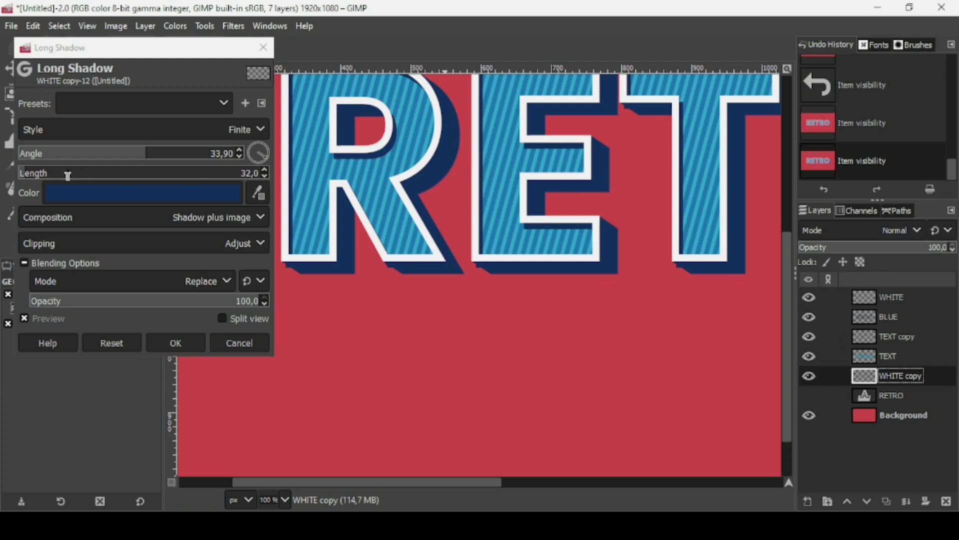
# - Set the long shadow's length to 34.9 and its angle to 53.77
pyautogui.click(29, 176)
pyautogui.moveTo(29, 176); pyautogui.dragTo(27, 176)
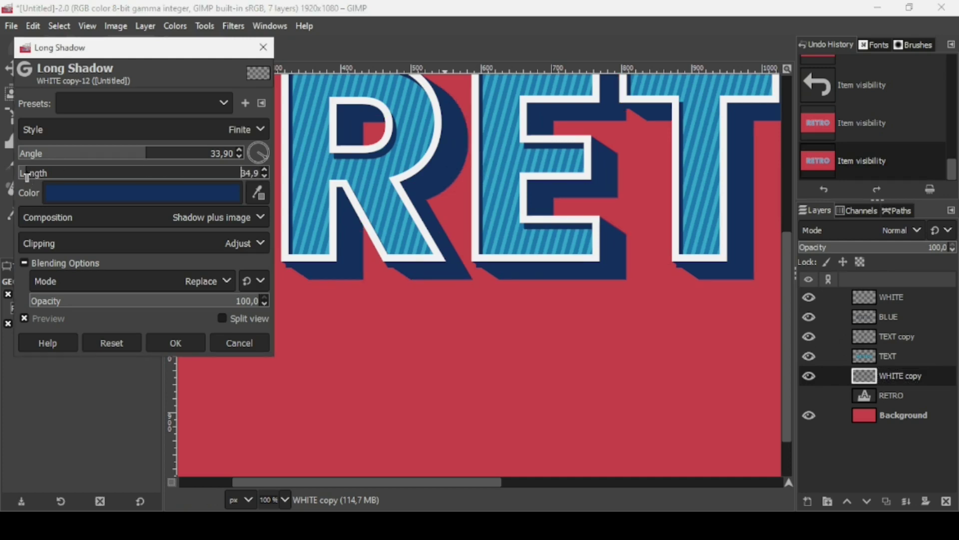
pyautogui.click(142, 156)
pyautogui.moveTo(143, 157); pyautogui.dragTo(158, 156)
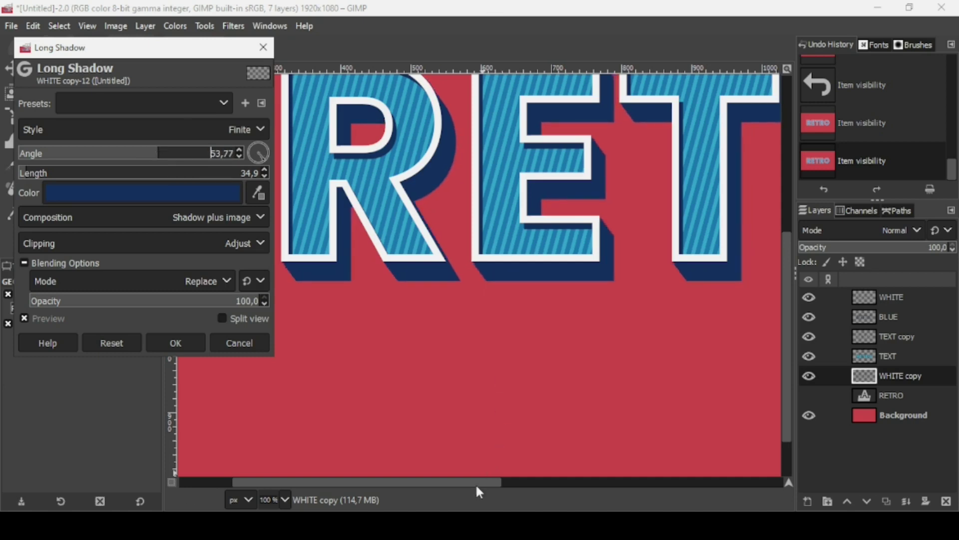
# - Apply the long shadow to the WHITE copy layer and compare the lettering with that layer hidden and shown
pyautogui.moveTo(479, 481); pyautogui.dragTo(425, 463)
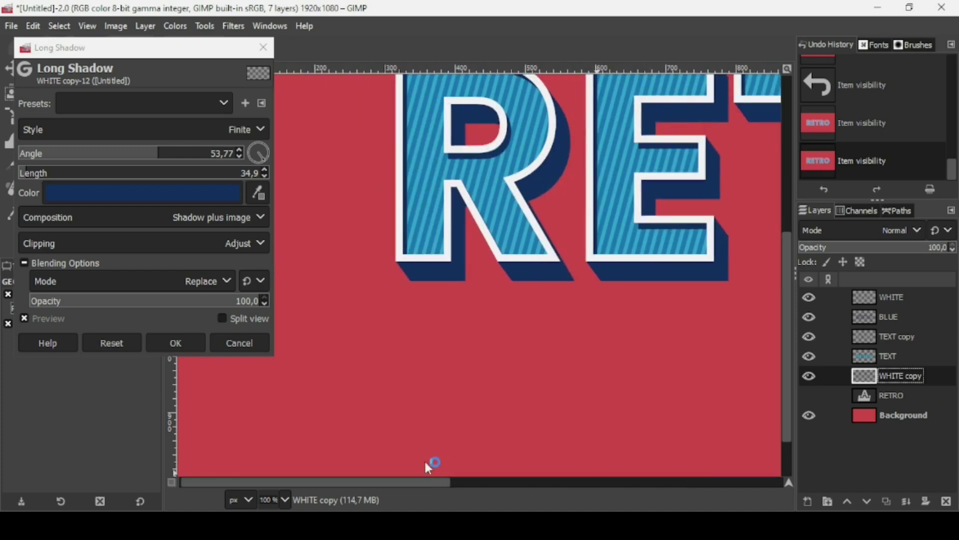
pyautogui.press('-')
pyautogui.press('-')
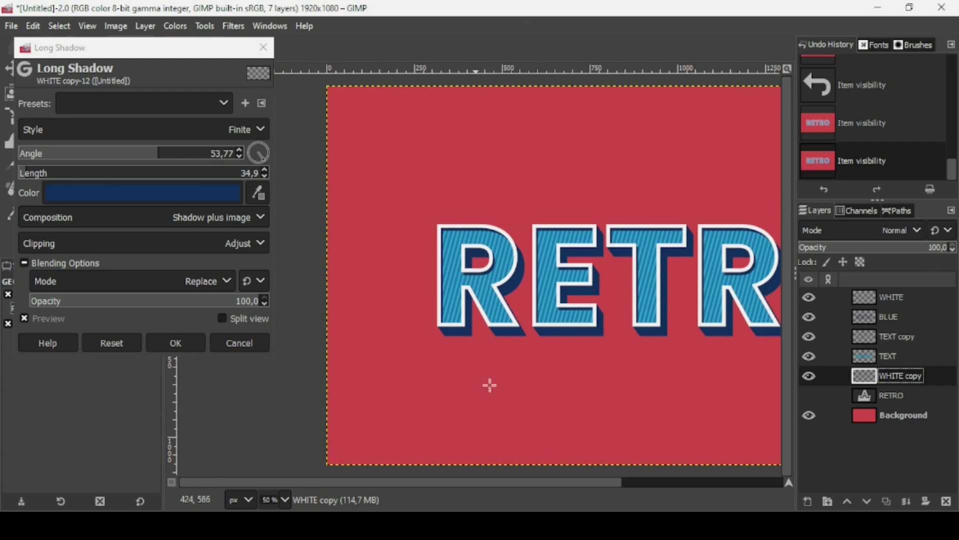
pyautogui.hscroll(3, 212, 477)
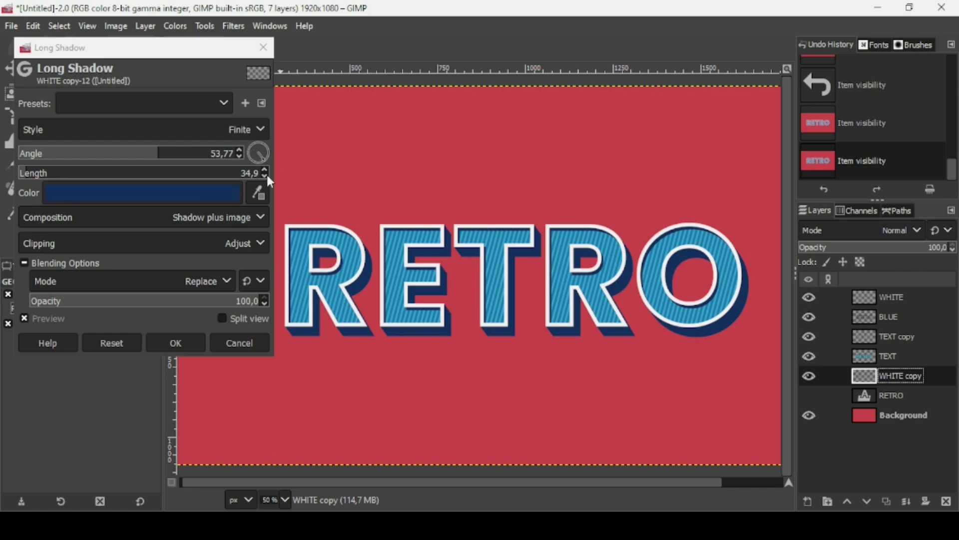
pyautogui.click(190, 343)
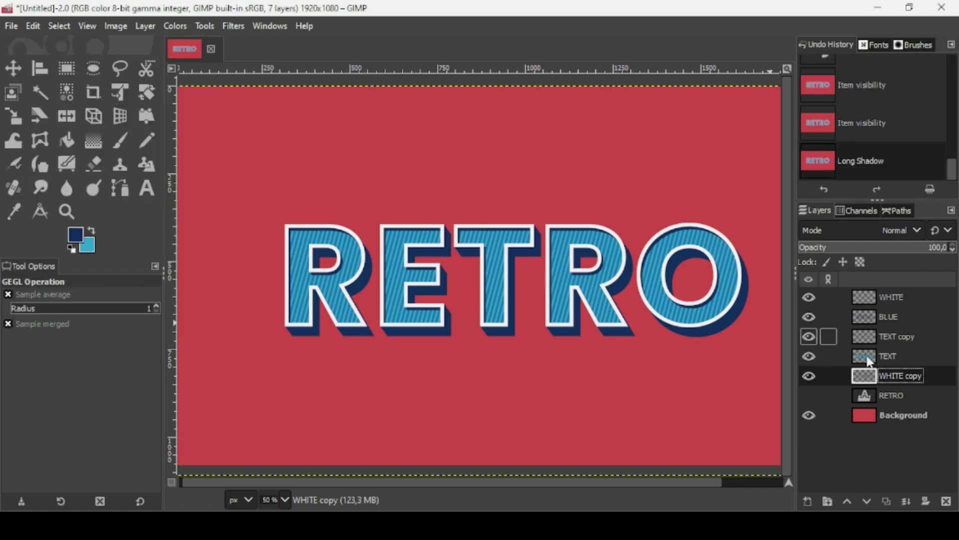
pyautogui.click(813, 376)
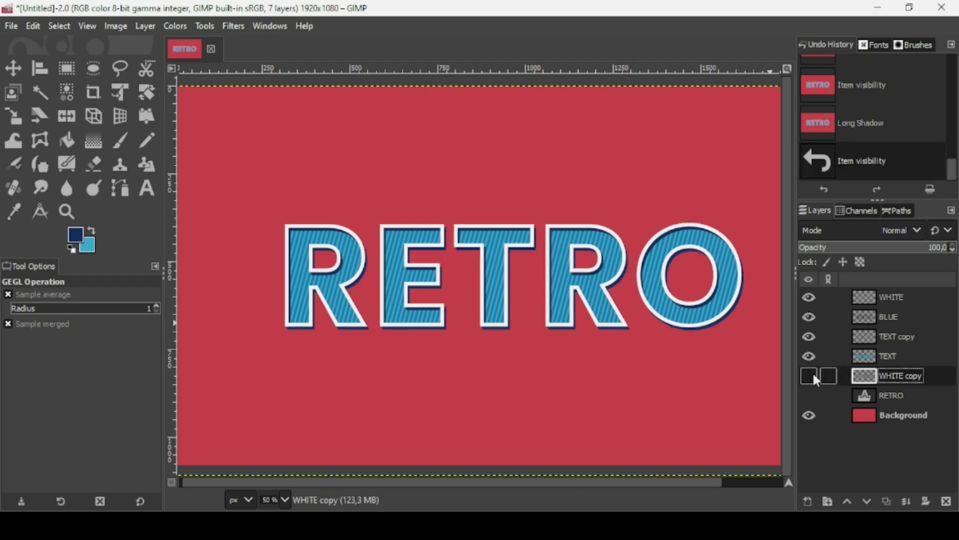
pyautogui.click(813, 376)
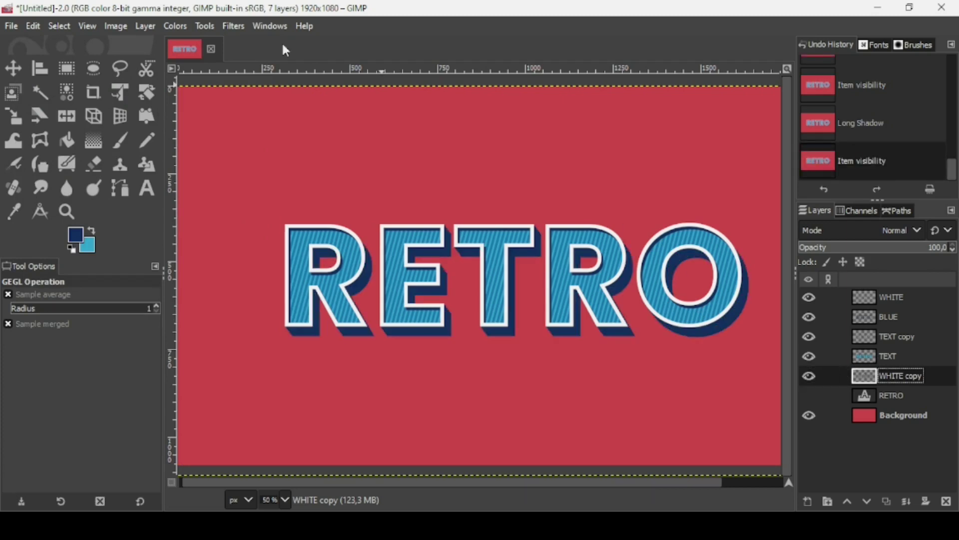
# - Reopen the Long Shadow filter on WHITE copy with the most recent last-used settings and change the shadow color to black (000000)
pyautogui.click(234, 26)
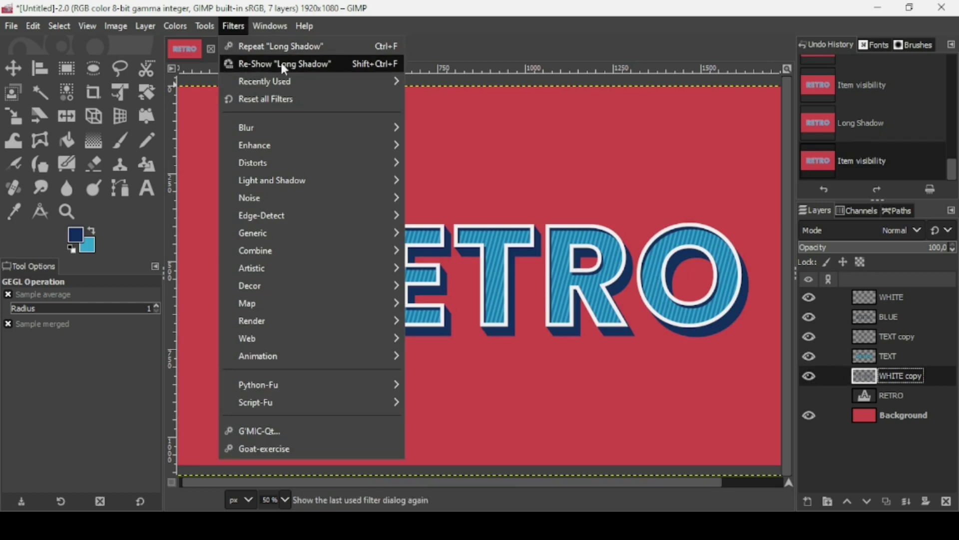
pyautogui.click(303, 65)
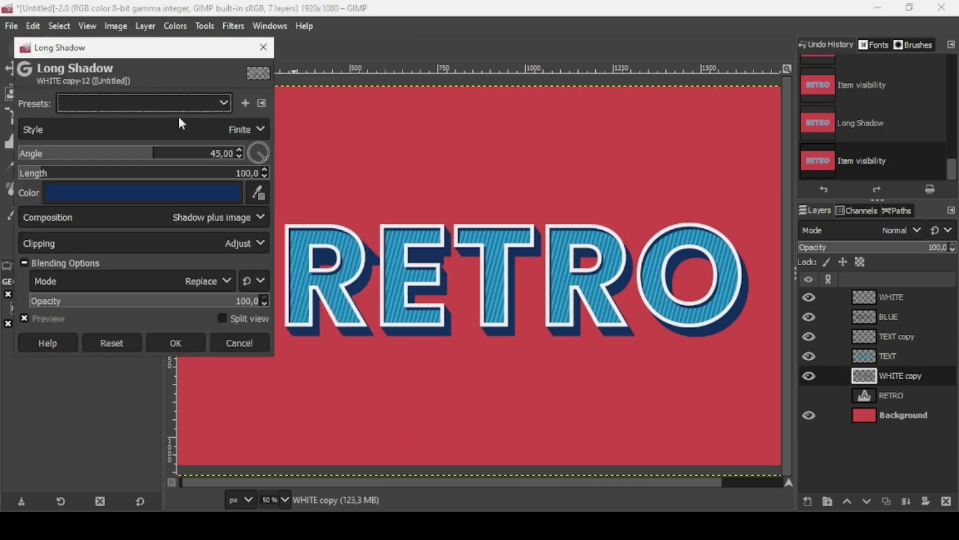
pyautogui.click(210, 108)
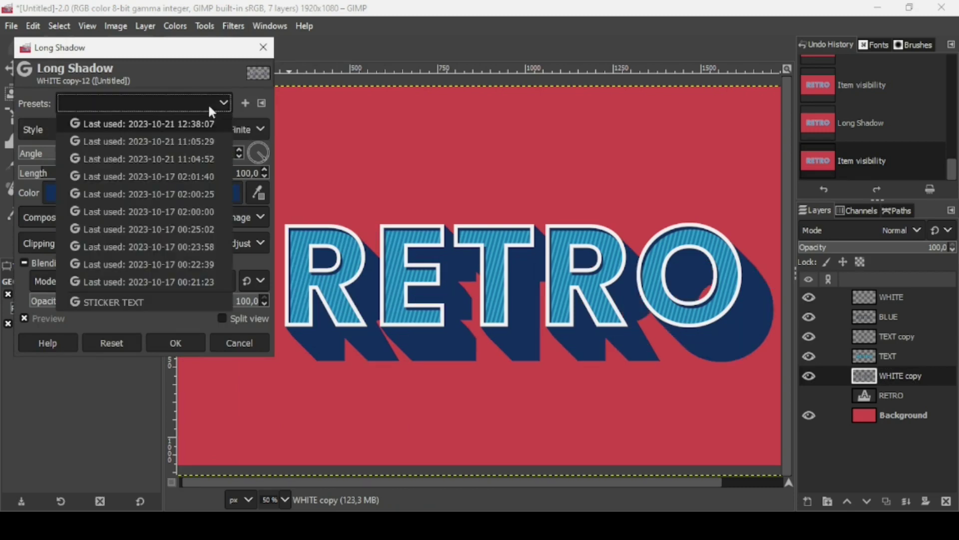
pyautogui.click(191, 124)
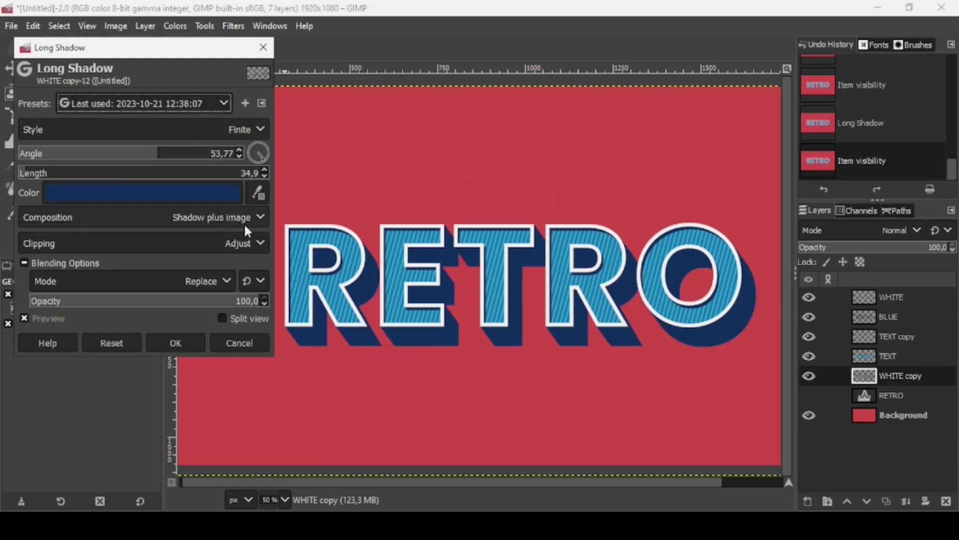
pyautogui.click(213, 187)
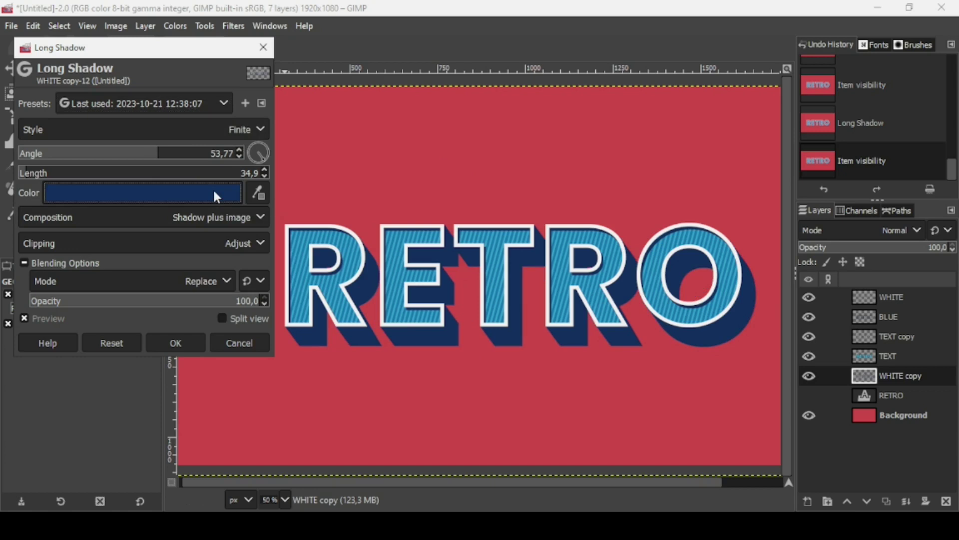
pyautogui.click(192, 267)
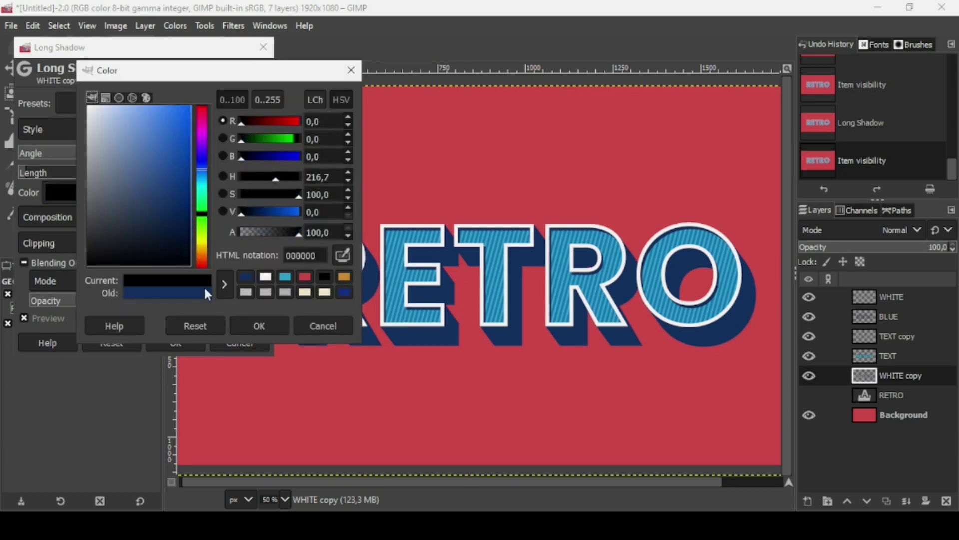
pyautogui.click(274, 323)
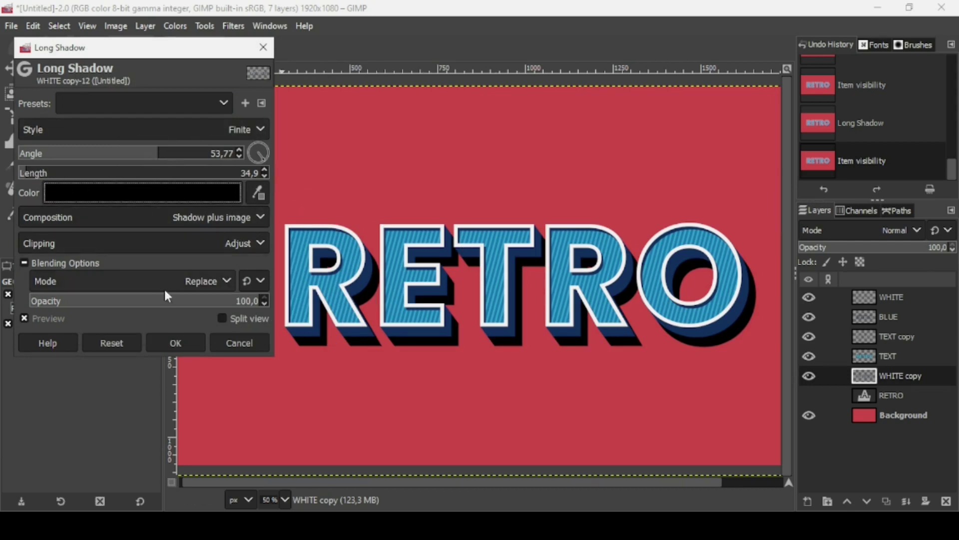
# - Set the black shadow's opacity to 55.2 and its length to 20.3, and apply the filter
pyautogui.click(172, 304)
pyautogui.moveTo(172, 307); pyautogui.dragTo(175, 309)
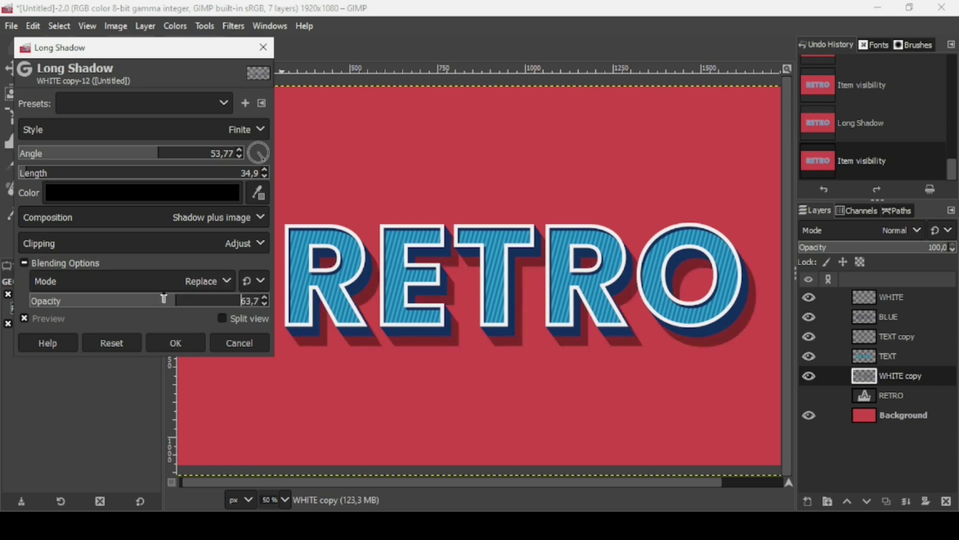
pyautogui.click(24, 175)
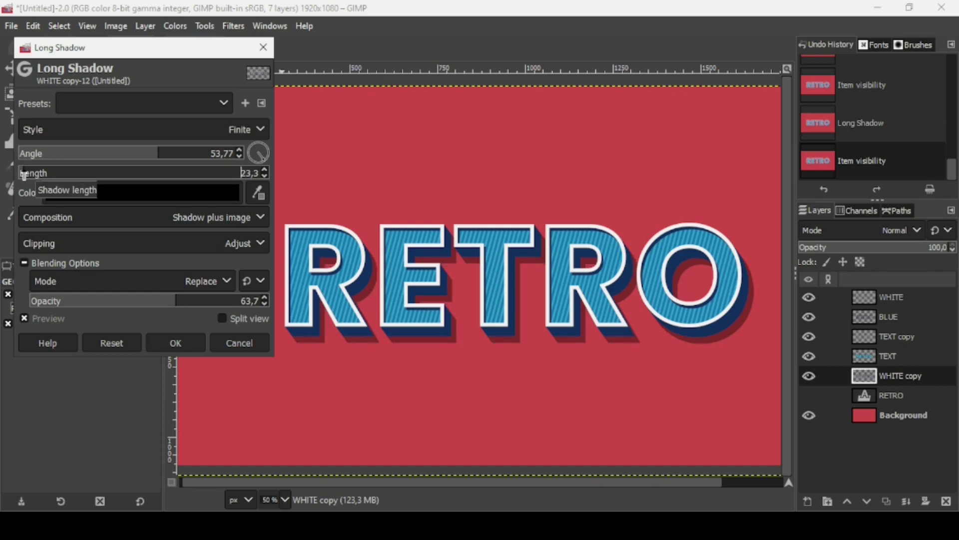
pyautogui.click(24, 175)
pyautogui.click(152, 300)
pyautogui.click(156, 301)
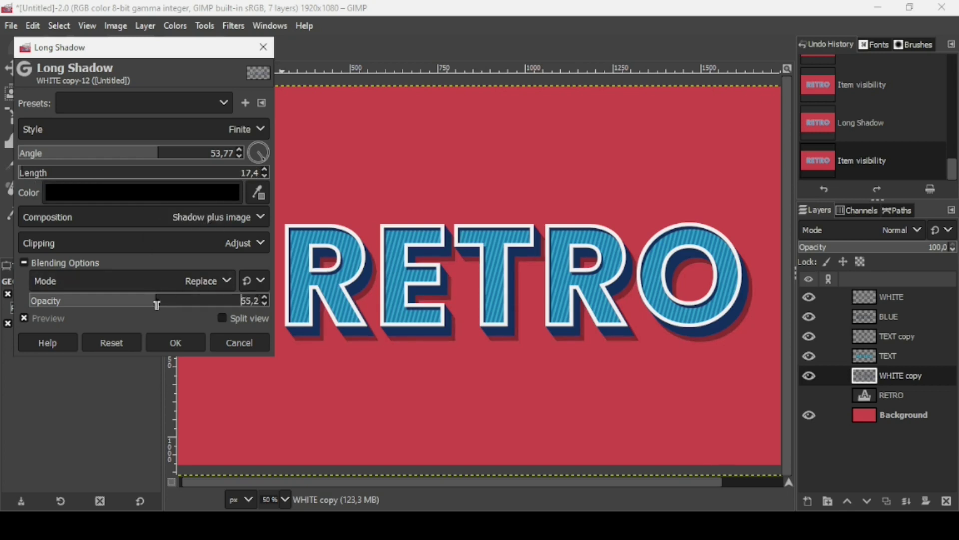
pyautogui.scroll(3, 23, 175)
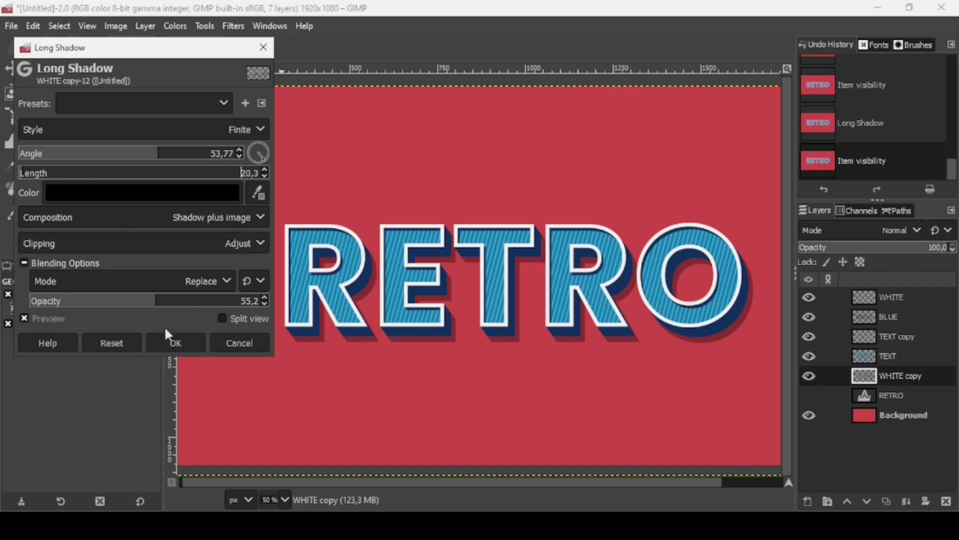
pyautogui.click(178, 342)
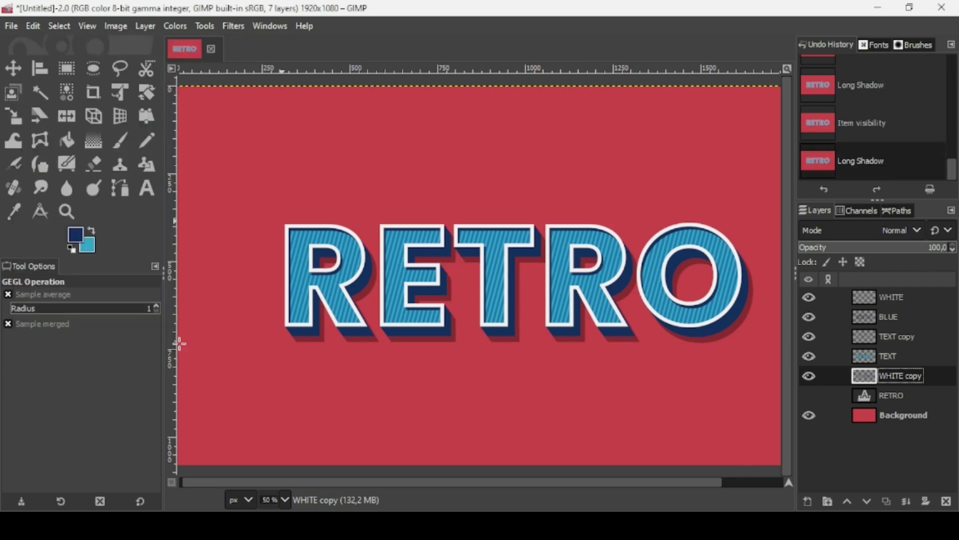
# - Create a new layer from the visible image above the WHITE layer
pyautogui.press('-')
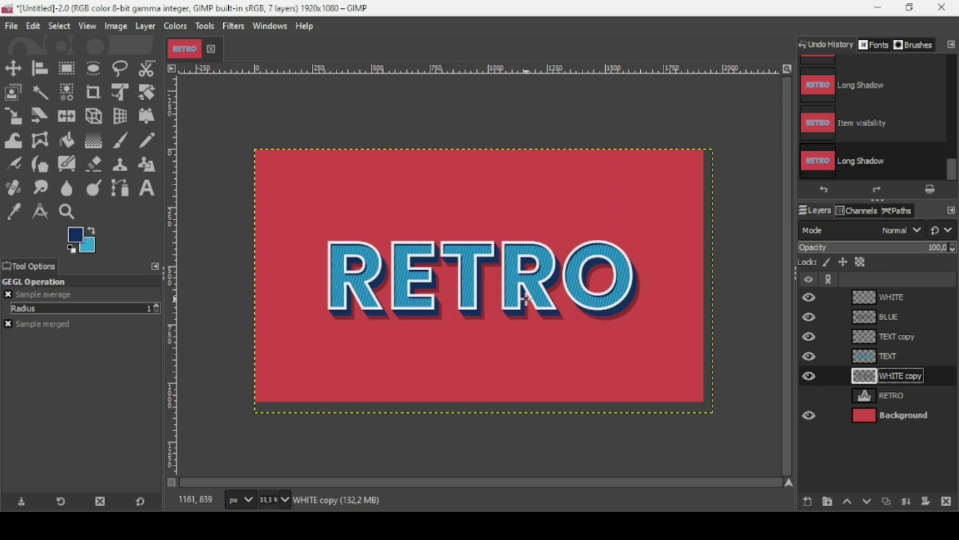
pyautogui.click(872, 301)
pyautogui.rightClick(872, 301)
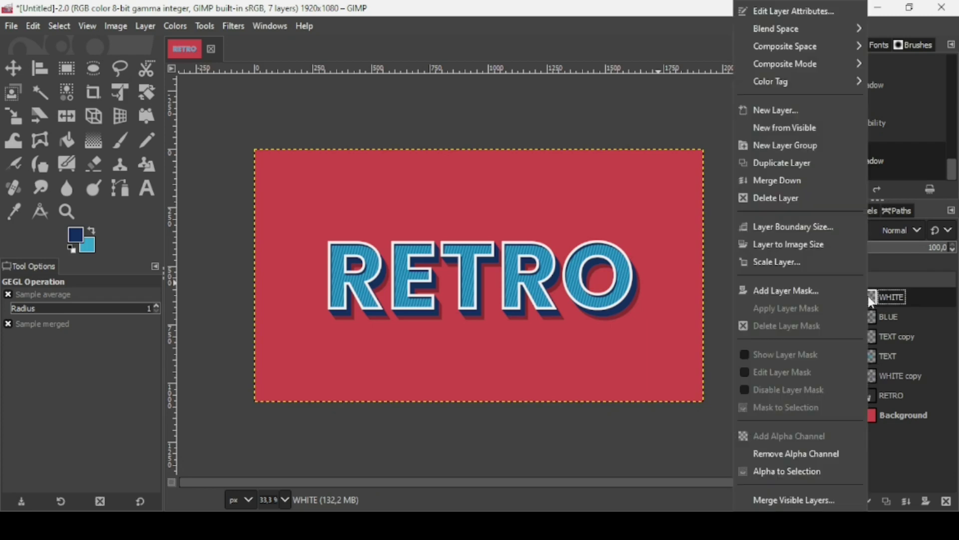
pyautogui.click(801, 128)
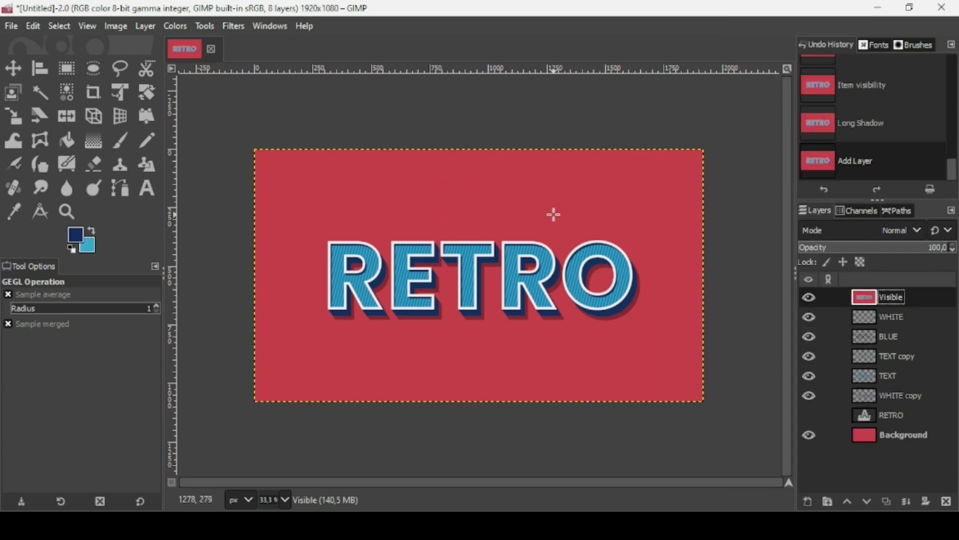
# - Add a transparent 1920 × 1080 layer above the Visible layer and fill it with black (000000)
pyautogui.click(808, 502)
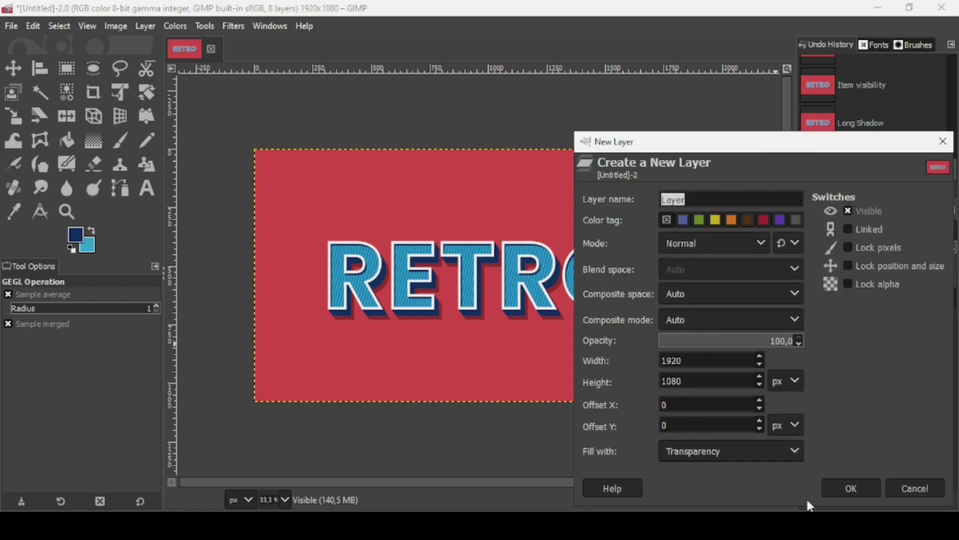
pyautogui.click(869, 484)
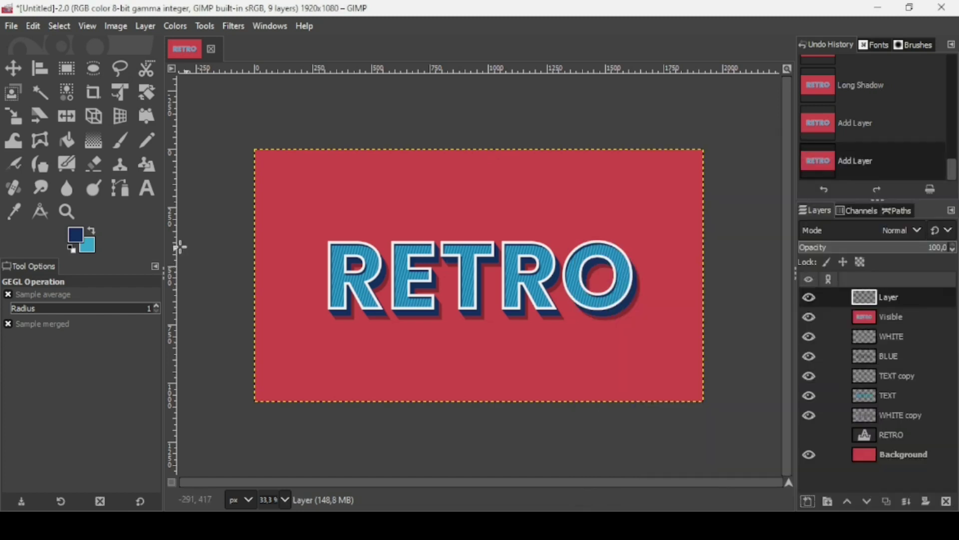
pyautogui.click(73, 232)
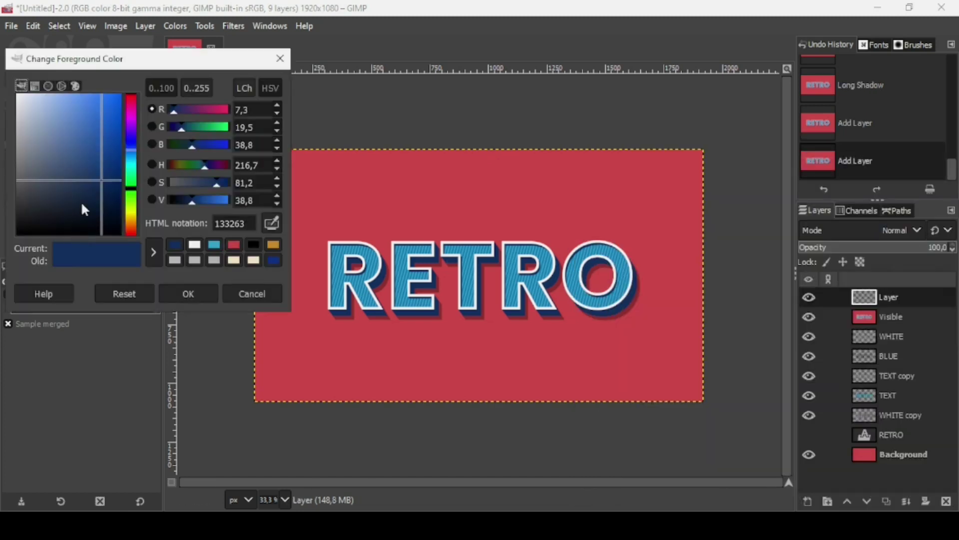
pyautogui.moveTo(84, 202); pyautogui.dragTo(165, 262)
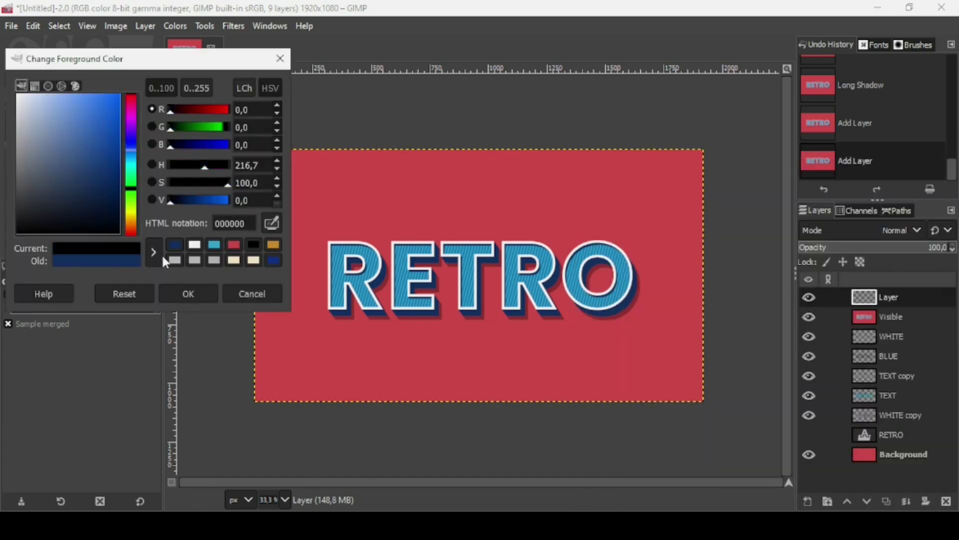
pyautogui.click(188, 293)
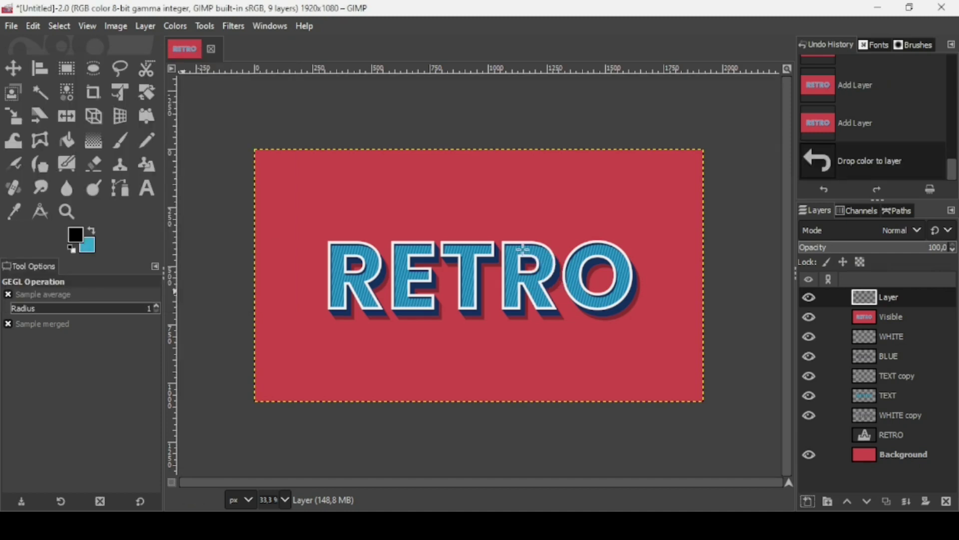
pyautogui.moveTo(523, 248); pyautogui.dragTo(522, 248)
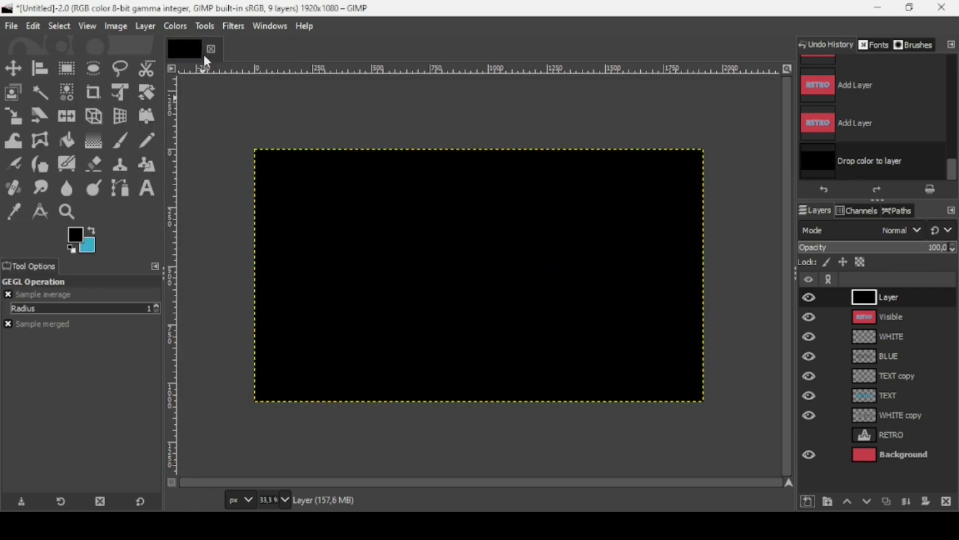
# - Apply CIE lch Noise with chroma 0.00 to the black layer
pyautogui.click(234, 26)
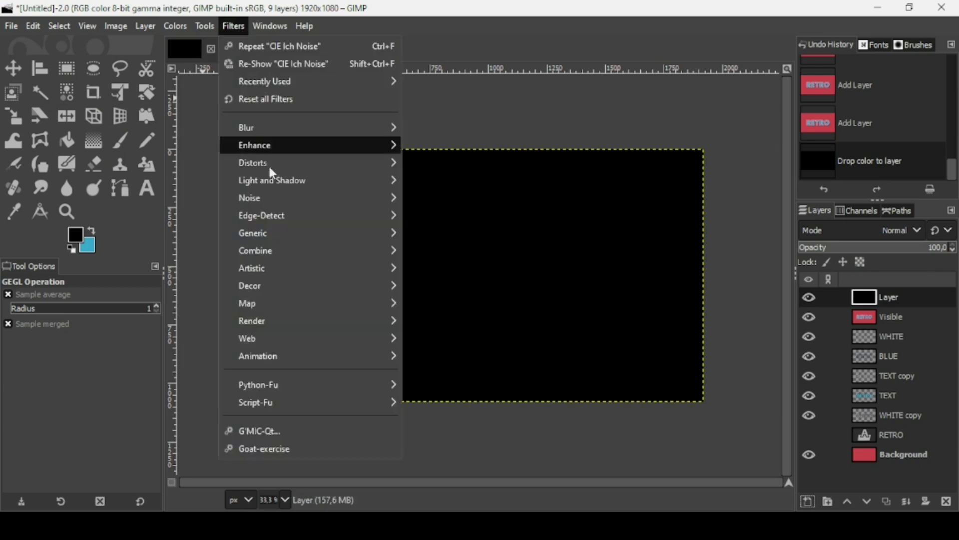
pyautogui.moveTo(274, 205)
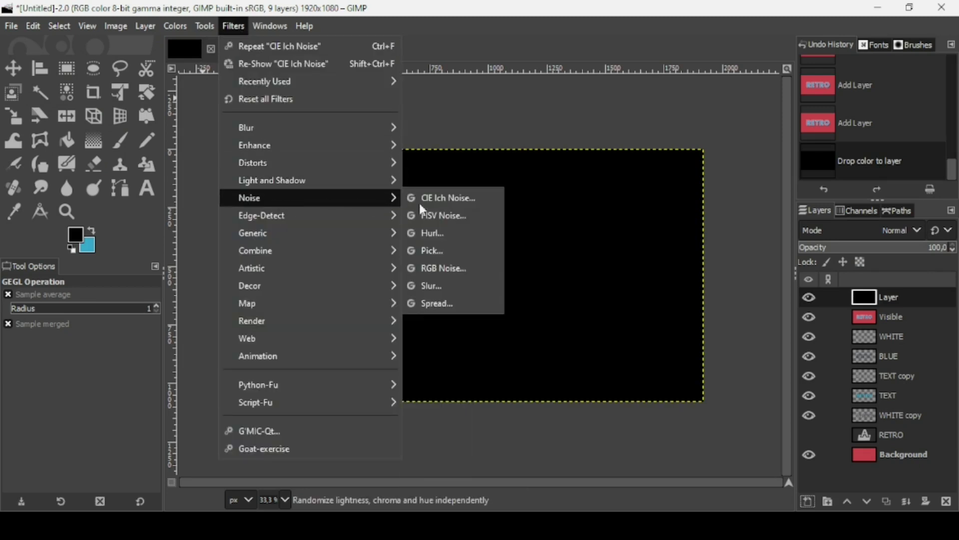
pyautogui.click(452, 199)
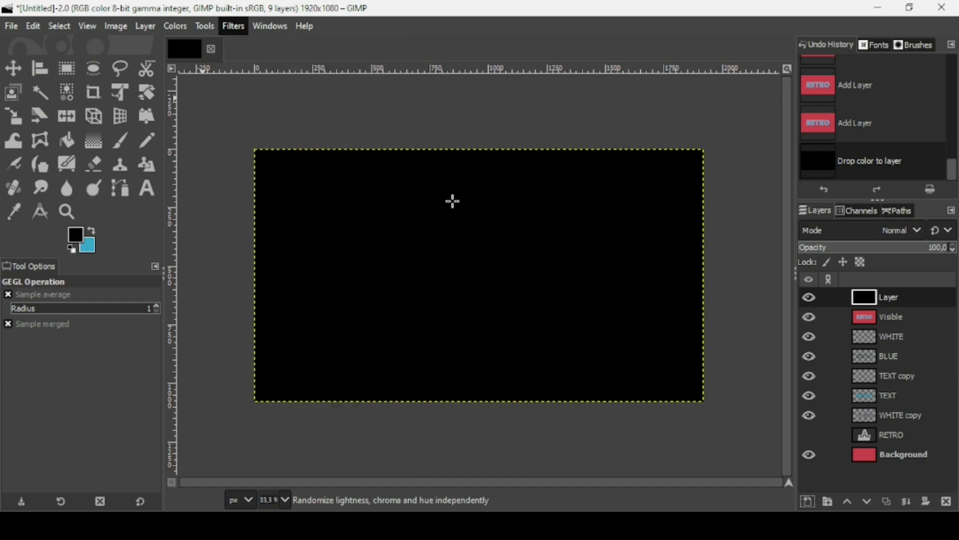
pyautogui.moveTo(72, 160); pyautogui.dragTo(6, 166)
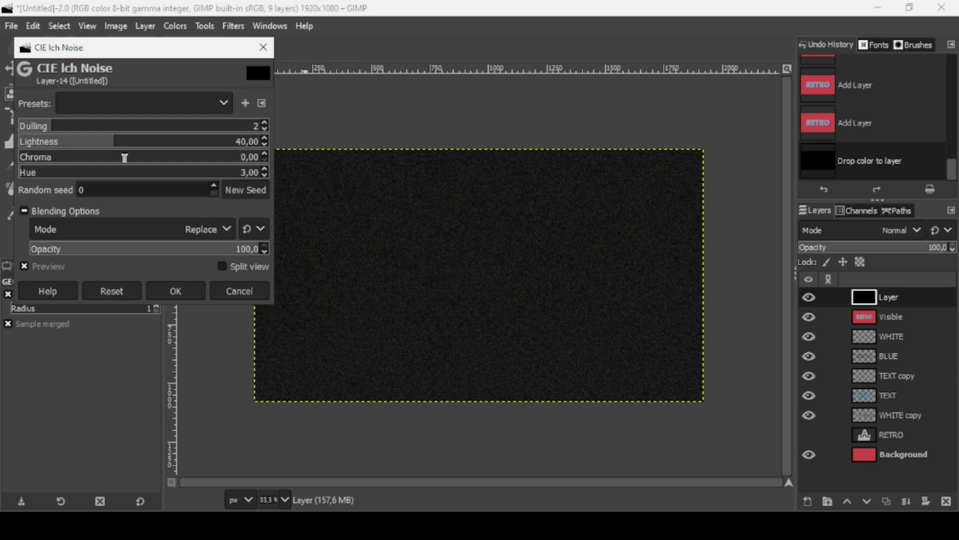
pyautogui.click(178, 291)
# - Set the noise layer's blend mode to Screen and its opacity to 49.5, and select the Visible layer beneath it
pyautogui.click(895, 230)
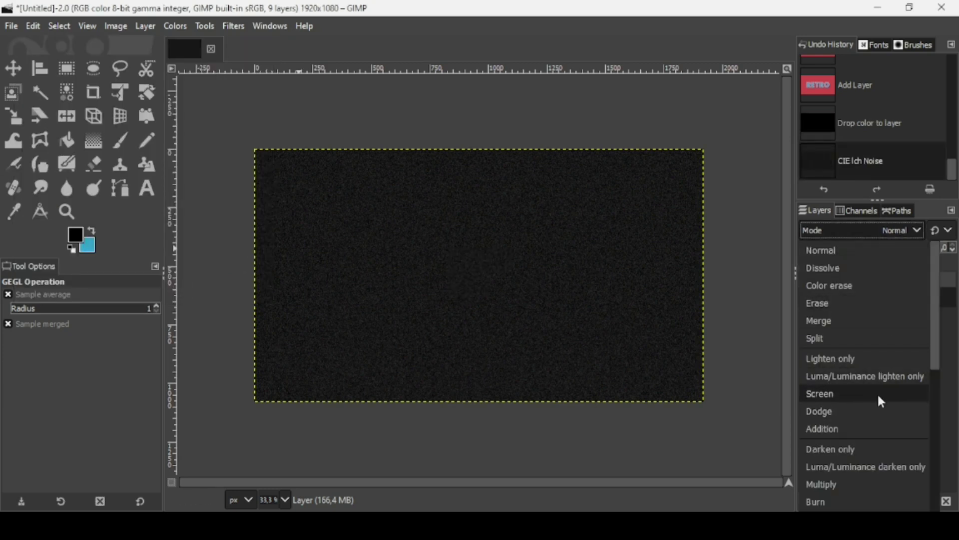
pyautogui.click(877, 393)
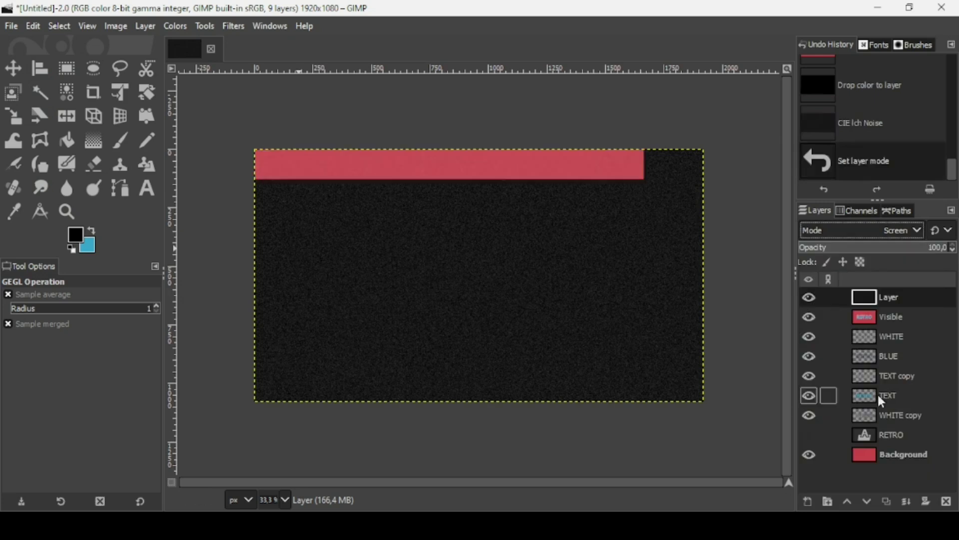
pyautogui.click(879, 248)
pyautogui.moveTo(879, 248); pyautogui.dragTo(869, 252)
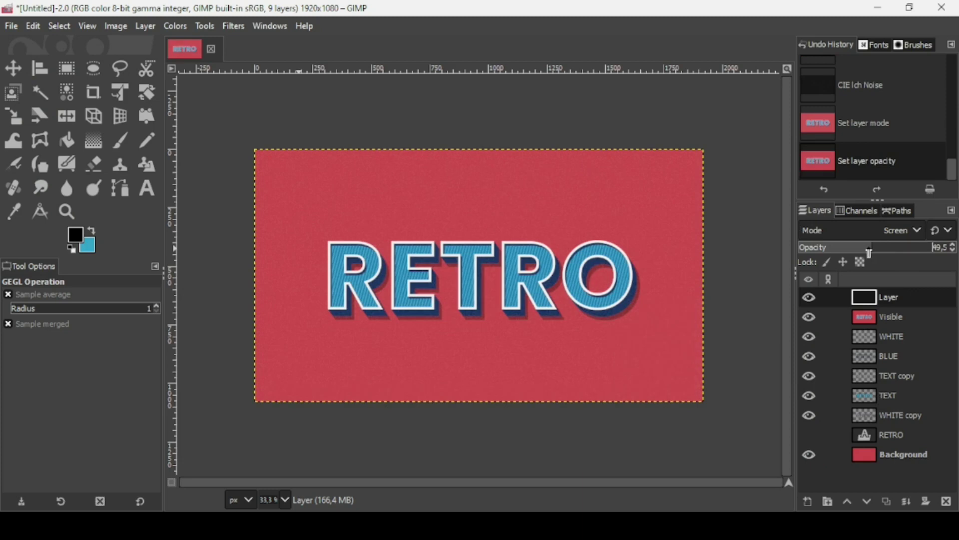
pyautogui.click(868, 315)
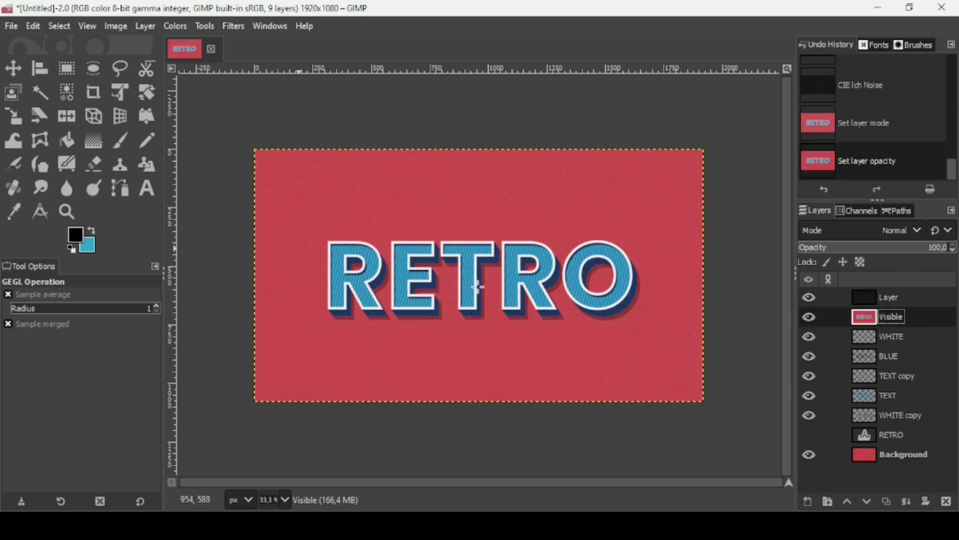
# - Lower the opacity of the black noise layer above the Visible layer to 36.4
pyautogui.scroll(1, 477, 286)
pyautogui.scroll(1, 477, 286)
pyautogui.scroll(-1, 477, 286)
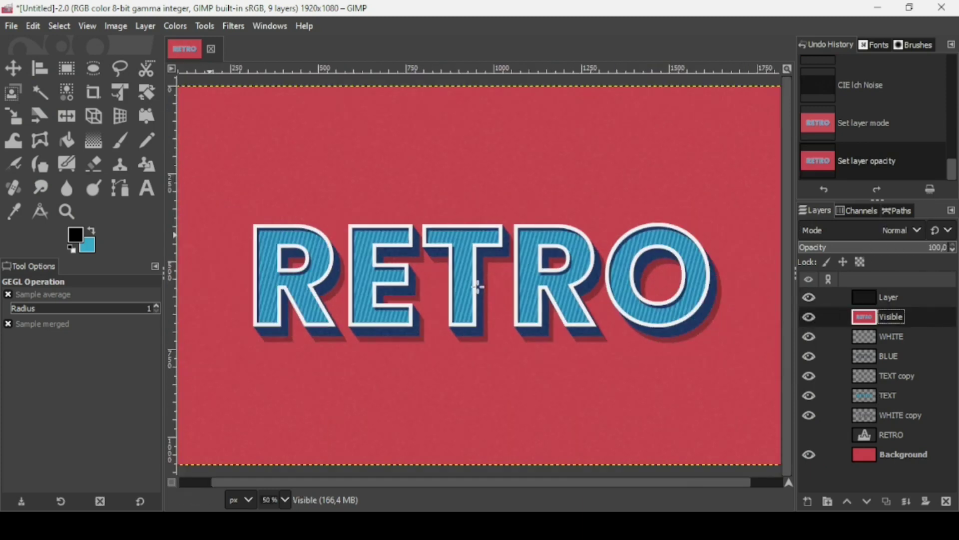
pyautogui.click(874, 298)
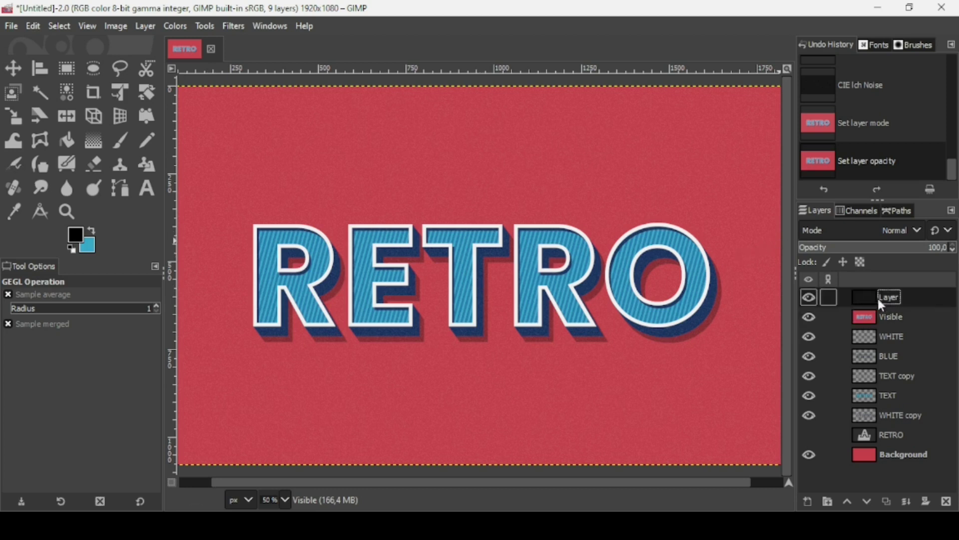
pyautogui.click(854, 252)
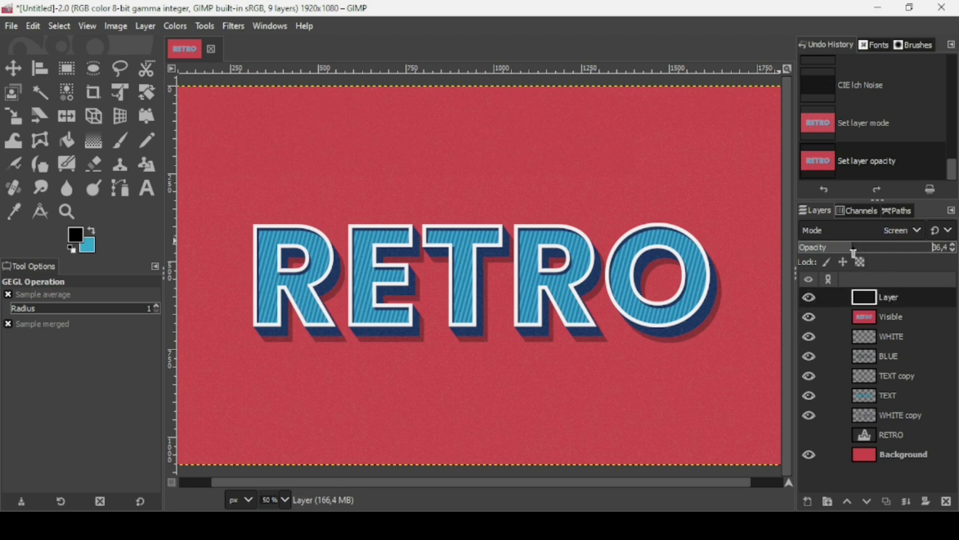
# - Create another new layer from the visible image above the noise layer
pyautogui.click(869, 321)
pyautogui.press('-')
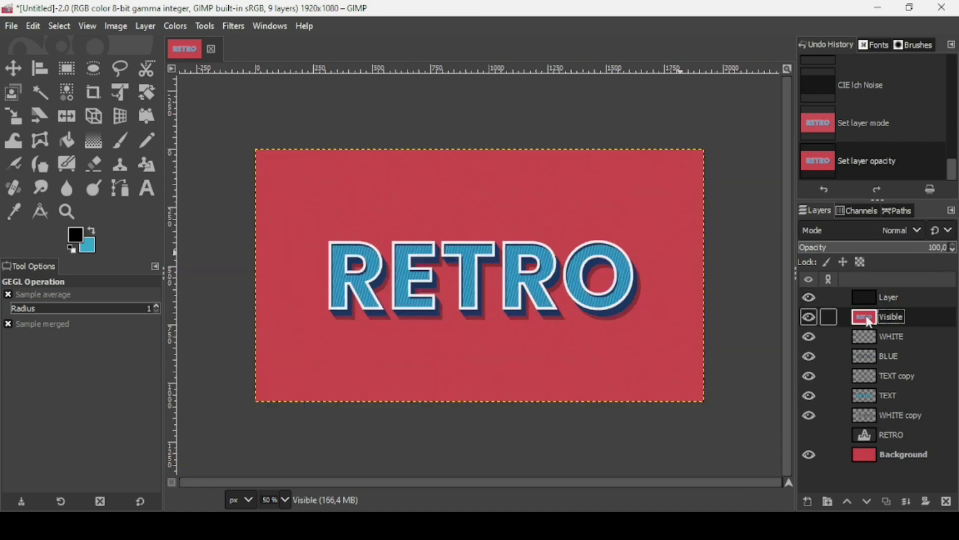
pyautogui.rightClick(865, 293)
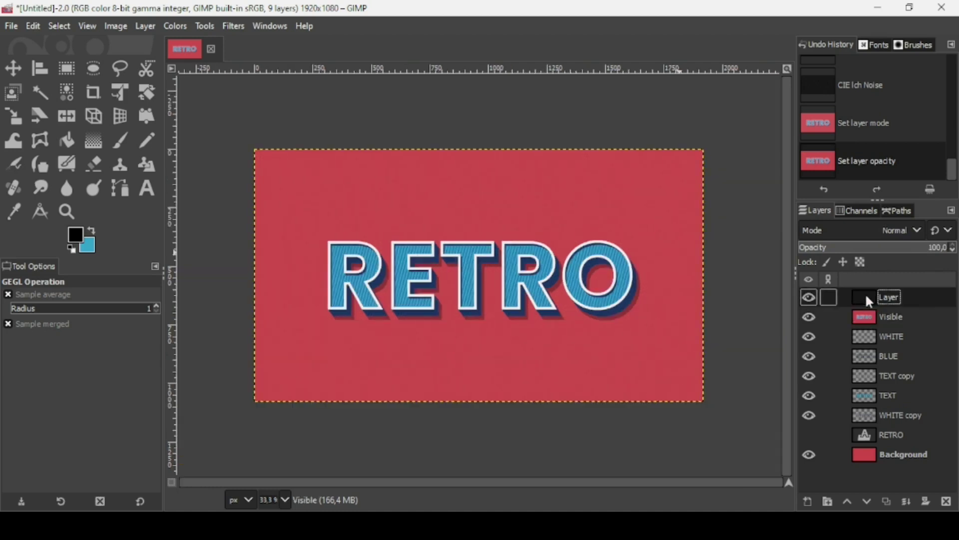
pyautogui.click(811, 128)
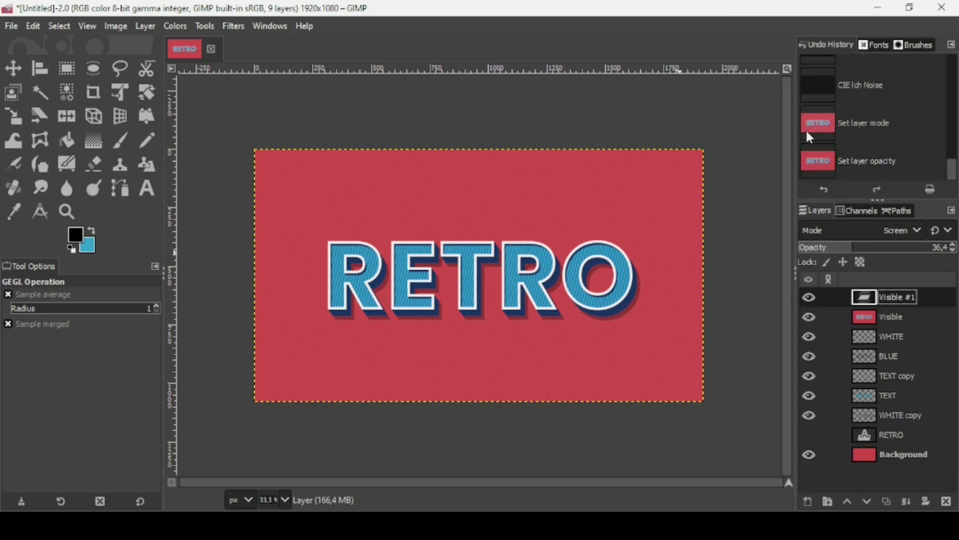